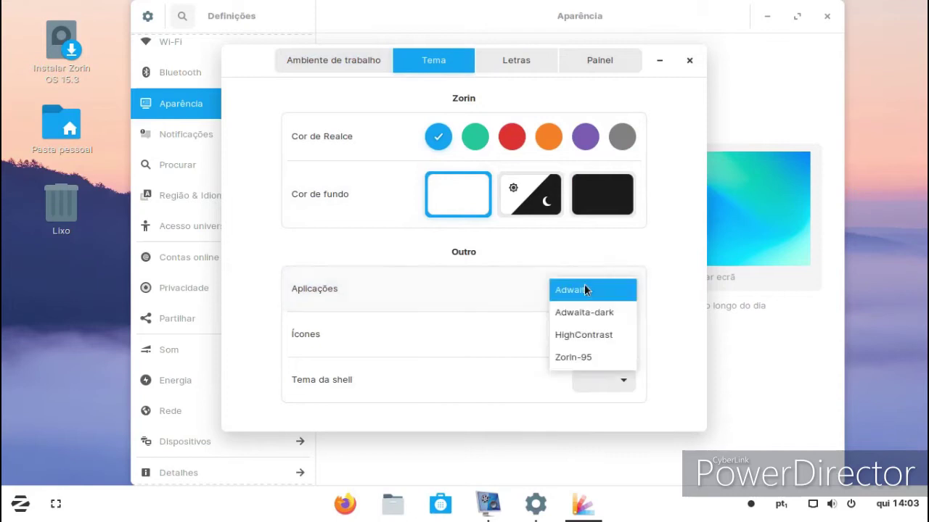
Set the applications theme to Adwaita-dark and check the choices offered for icons and the shell theme.
click(575, 313)
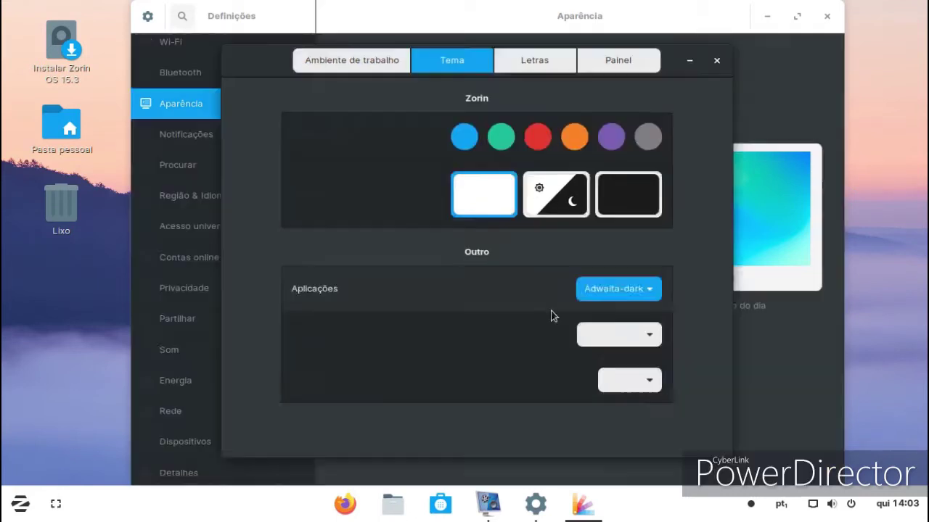
click(609, 339)
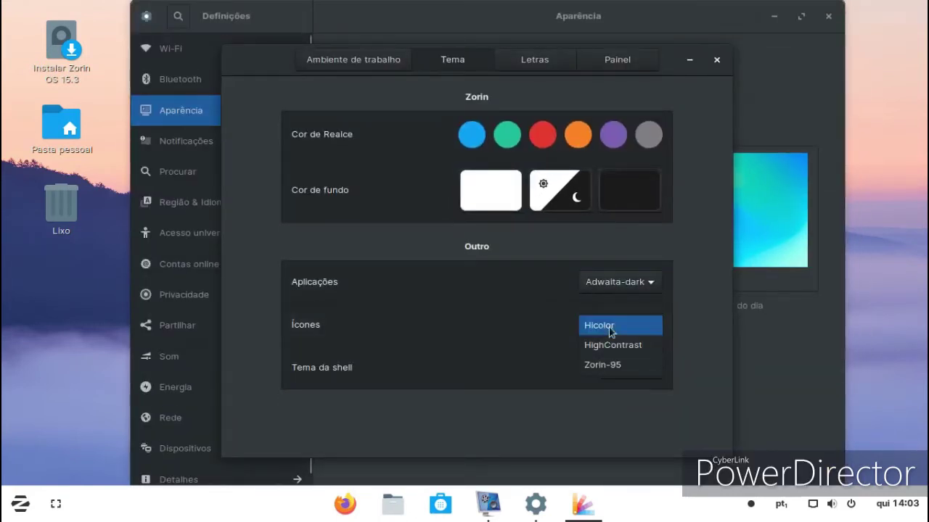
click(611, 330)
click(630, 368)
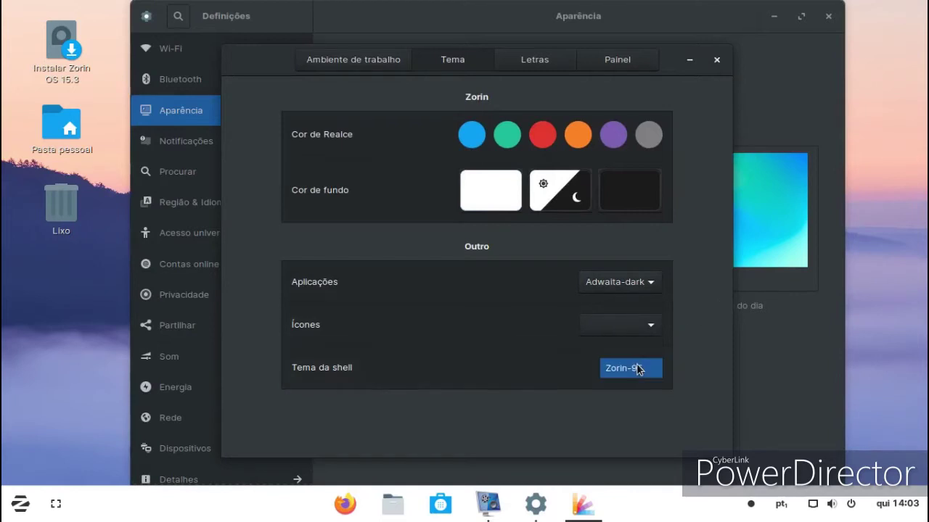
click(692, 322)
Look at the font settings, move the panel to the top of the screen and back, and close Zorin Appearance.
click(530, 64)
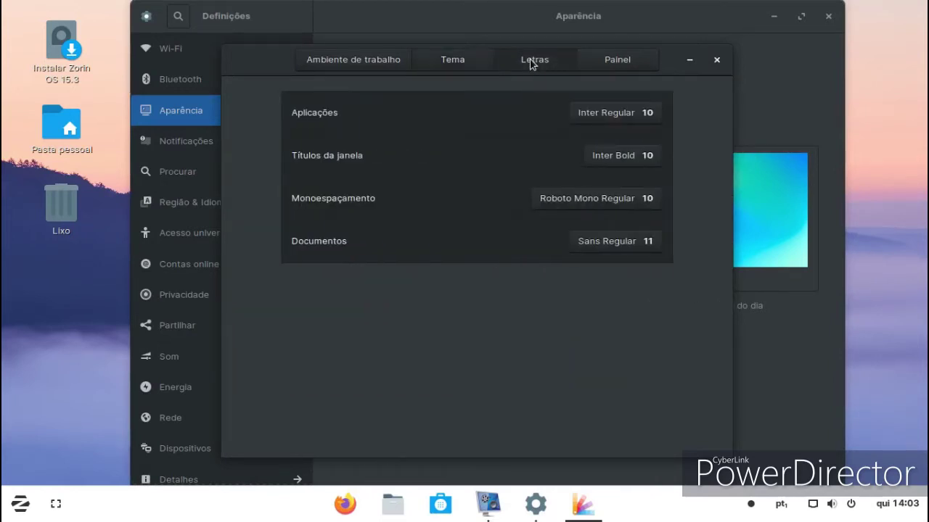
click(622, 64)
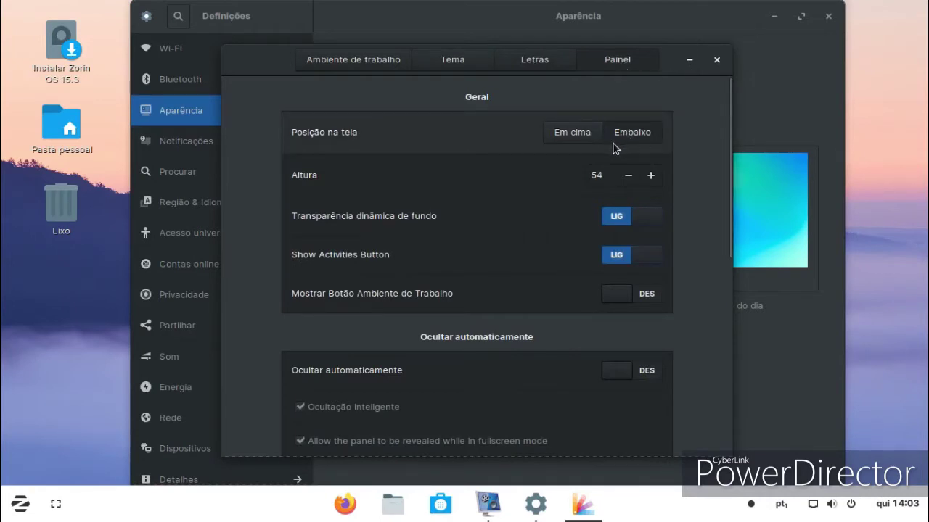
click(573, 143)
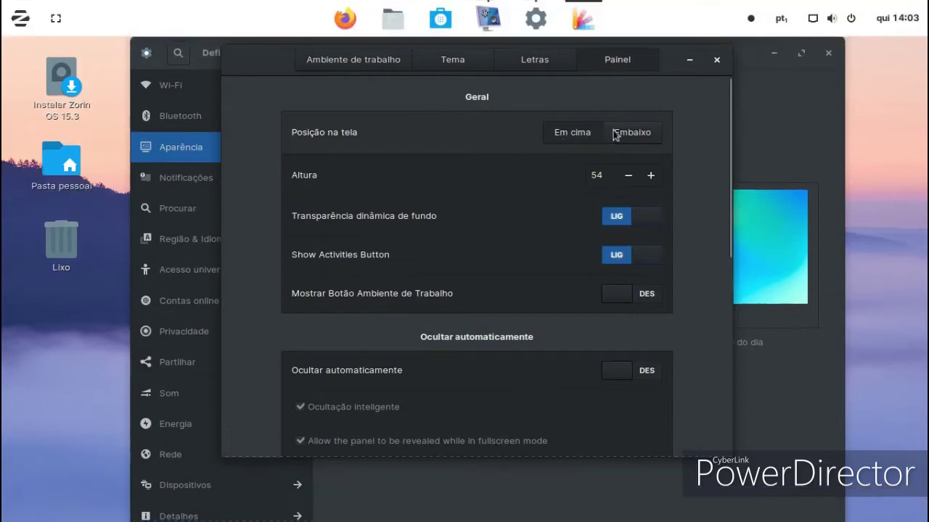
click(615, 135)
click(717, 60)
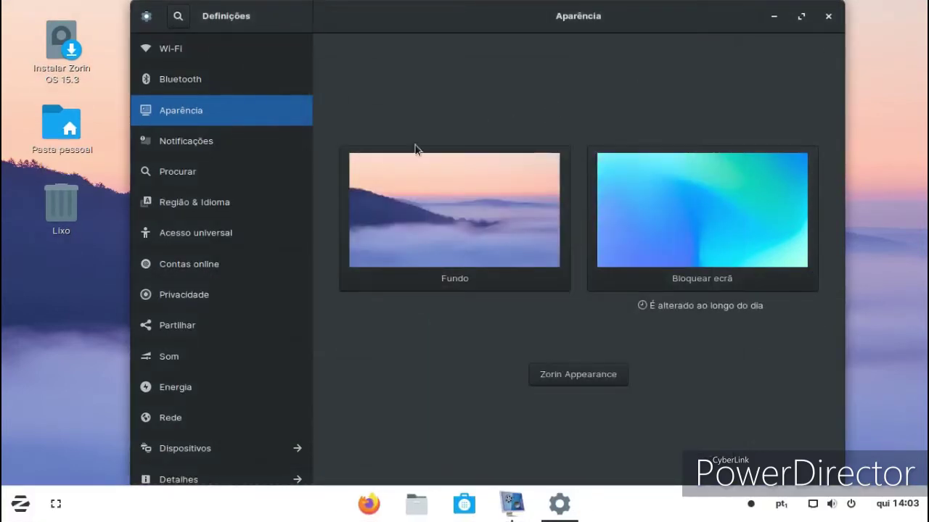
Review the notification, region and language, privacy, and sharing pages of the system settings.
click(223, 146)
click(217, 205)
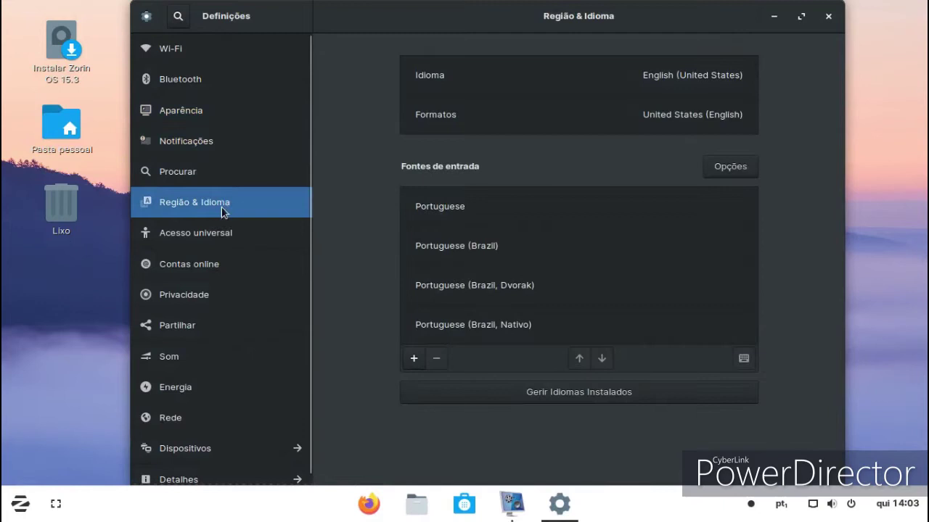
scroll(223, 237, down, 1)
click(206, 283)
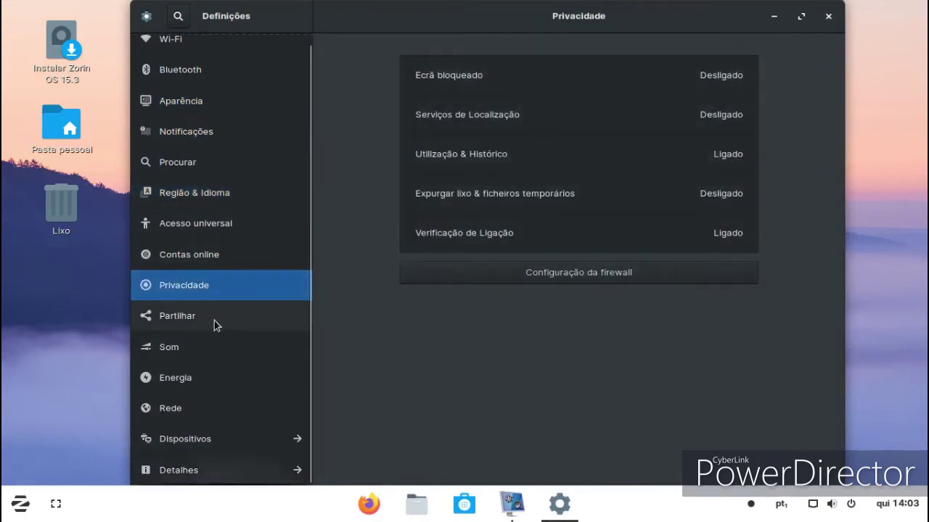
click(210, 315)
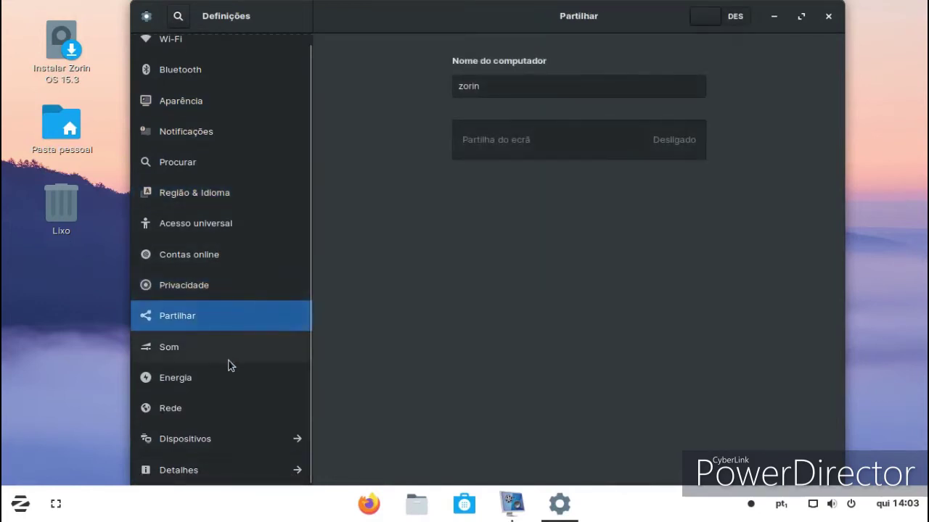
Change the live session user's picture to the orange sunset with the mountain and close the settings.
click(197, 472)
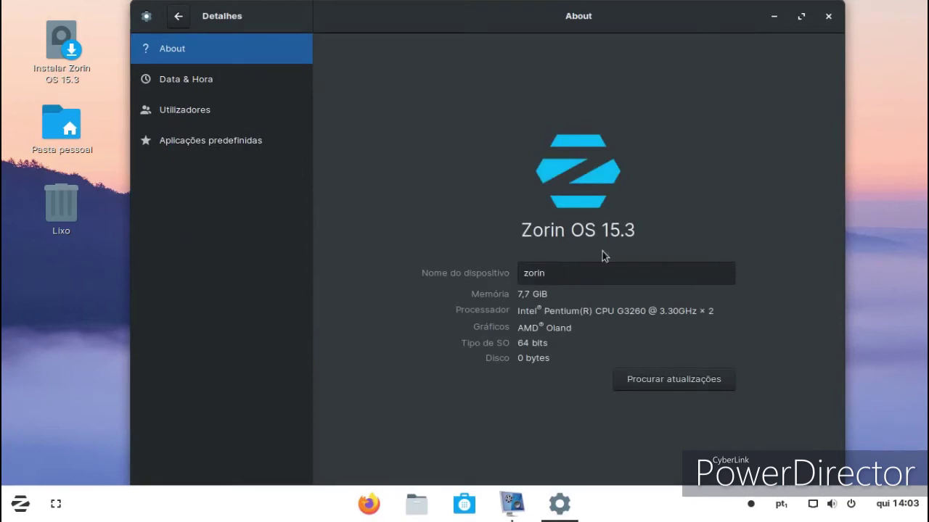
click(184, 85)
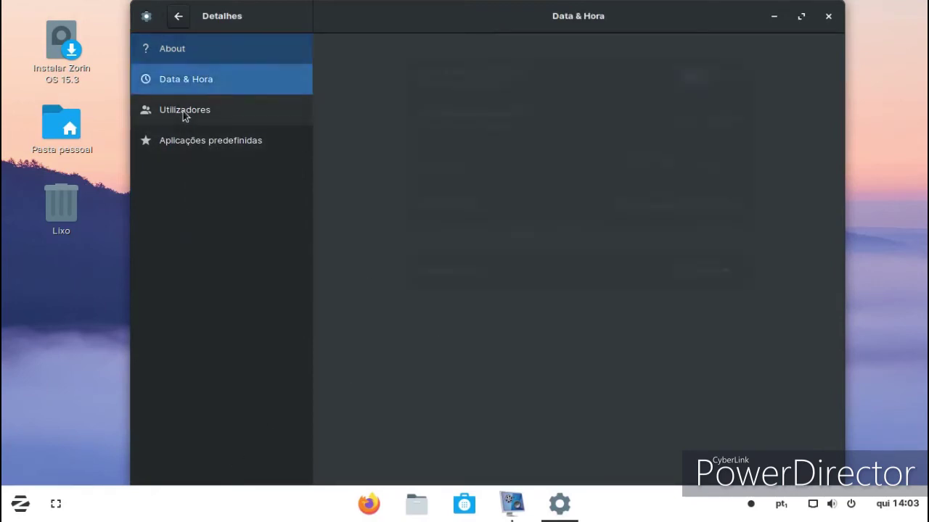
click(183, 110)
click(506, 112)
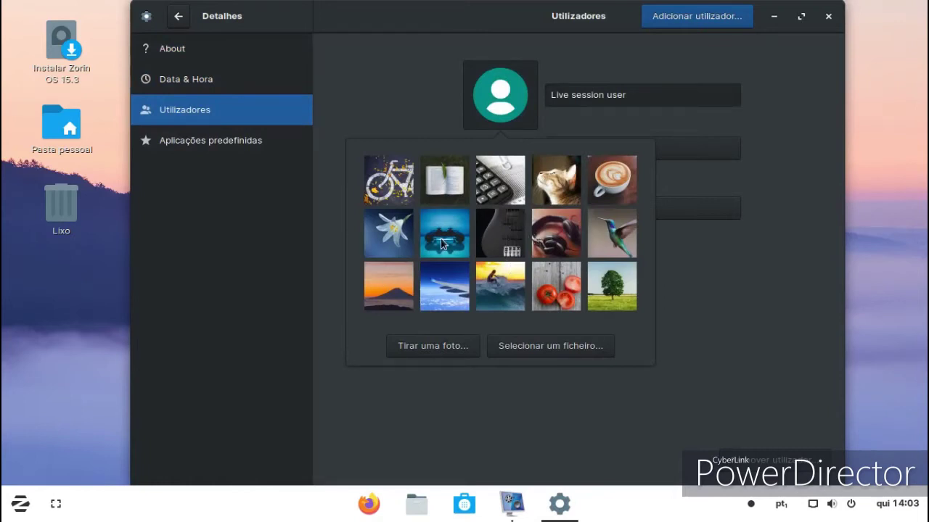
click(397, 295)
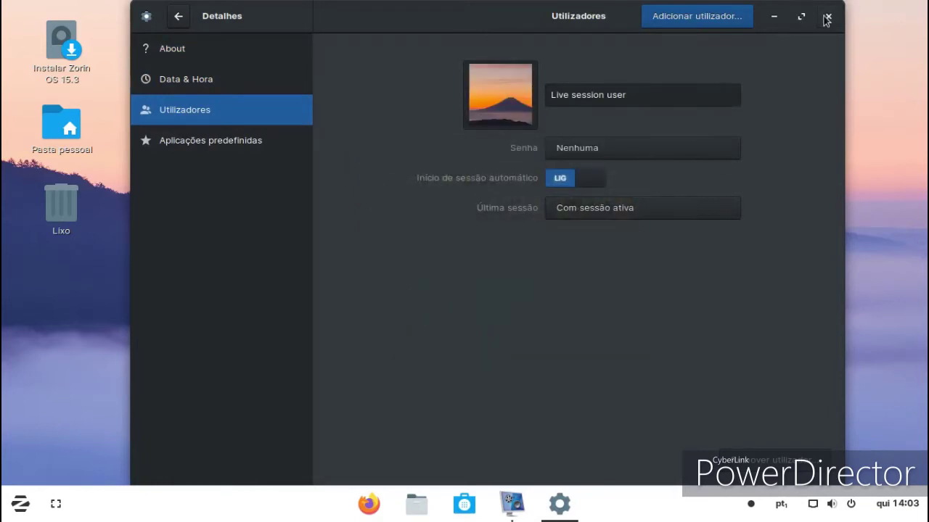
click(826, 16)
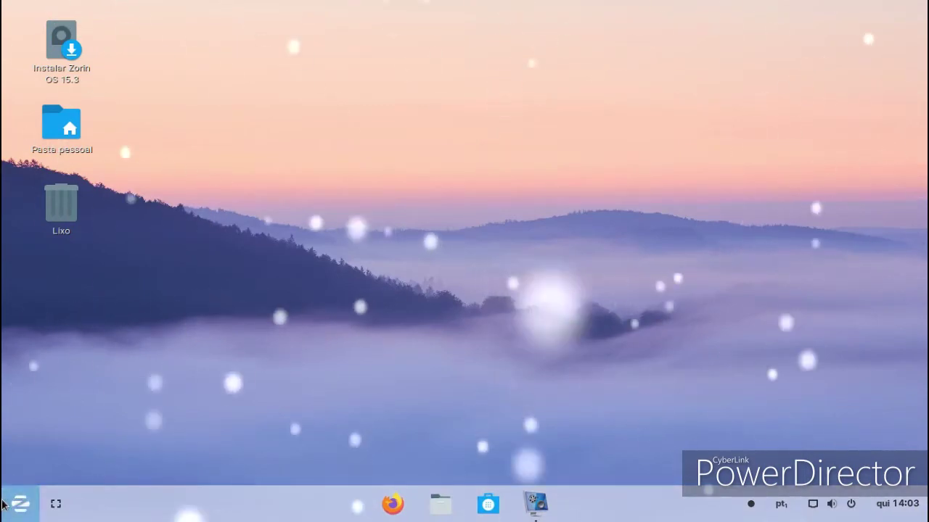
Capture a large selected area of the desktop with the screenshot utility and save it as a PNG in Imagens.
click(16, 502)
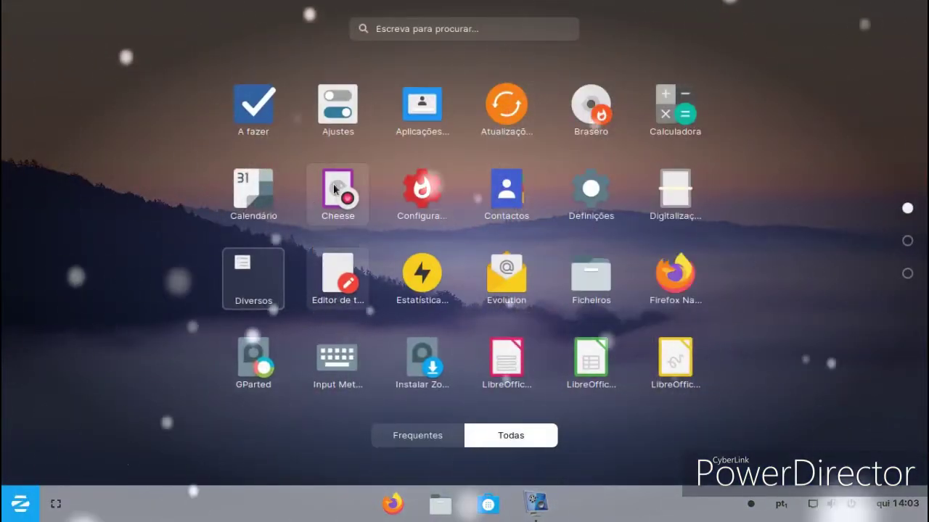
scroll(335, 189, down, 1)
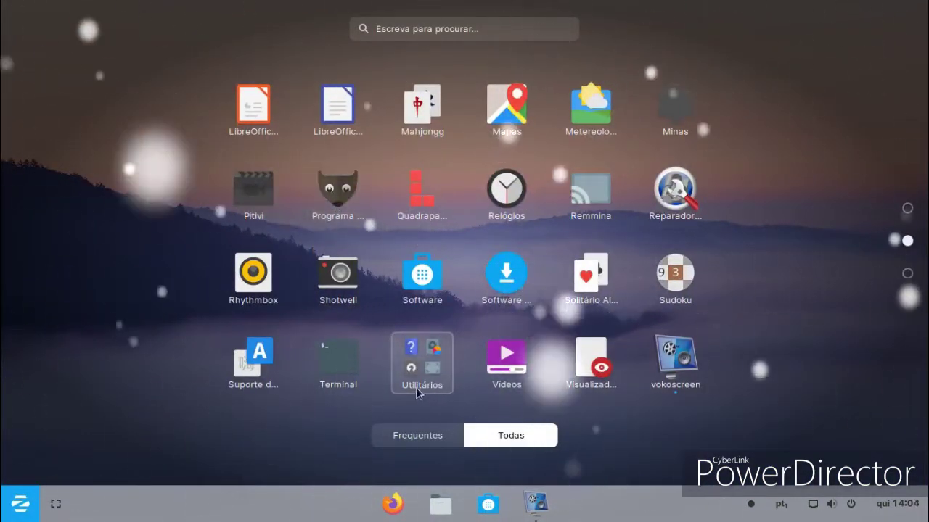
click(416, 388)
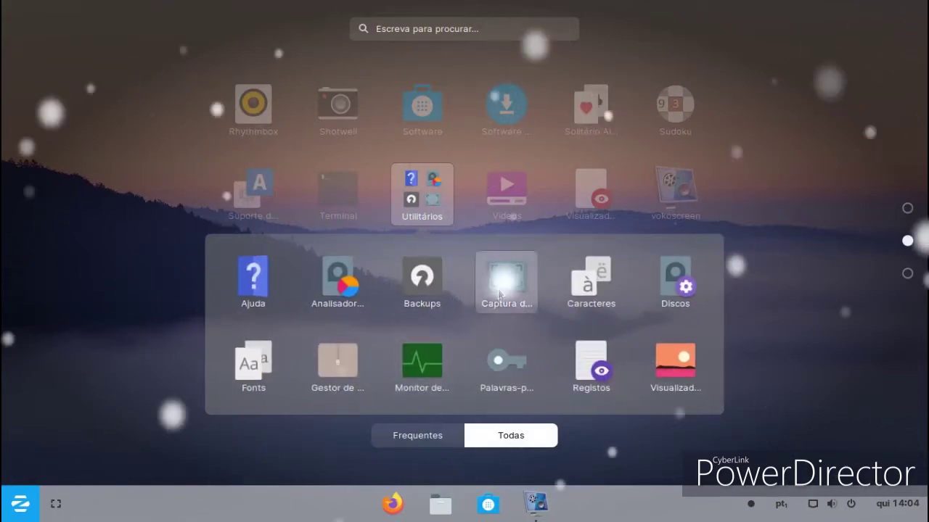
click(498, 292)
click(383, 216)
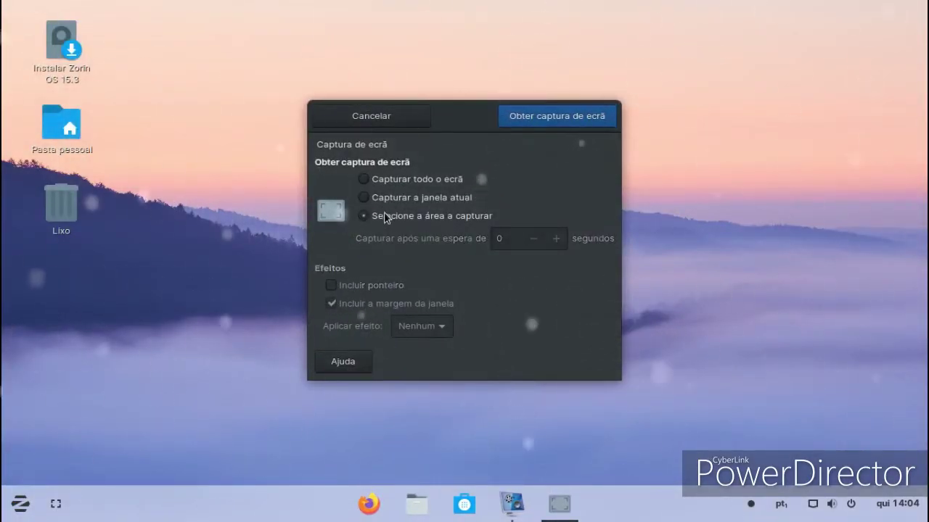
click(547, 114)
drag(194, 363, 746, 42)
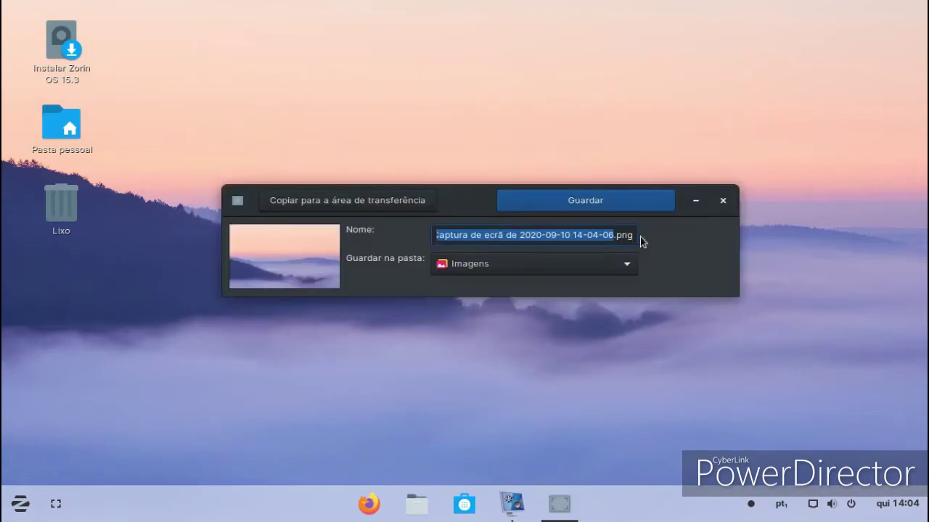
click(570, 208)
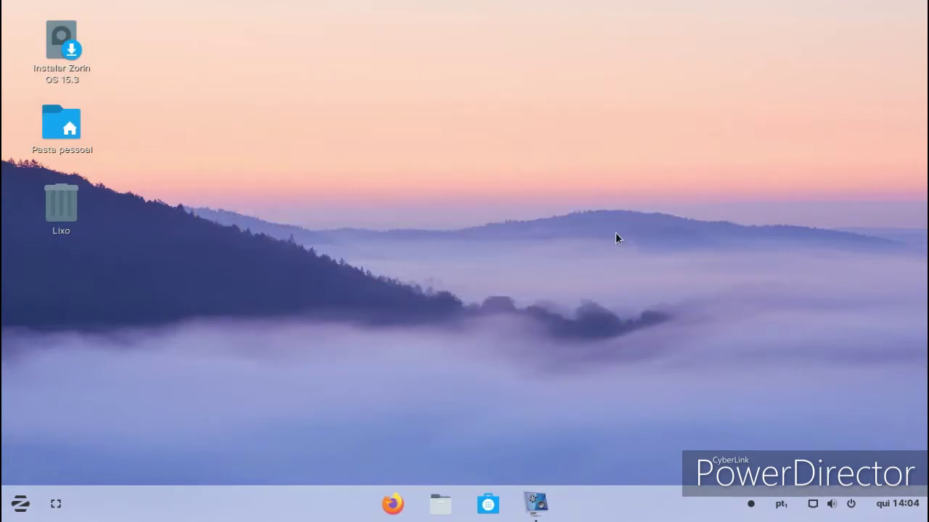
Change the desktop background to the red desert rock formation wallpaper and close the settings.
right_click(446, 130)
click(471, 236)
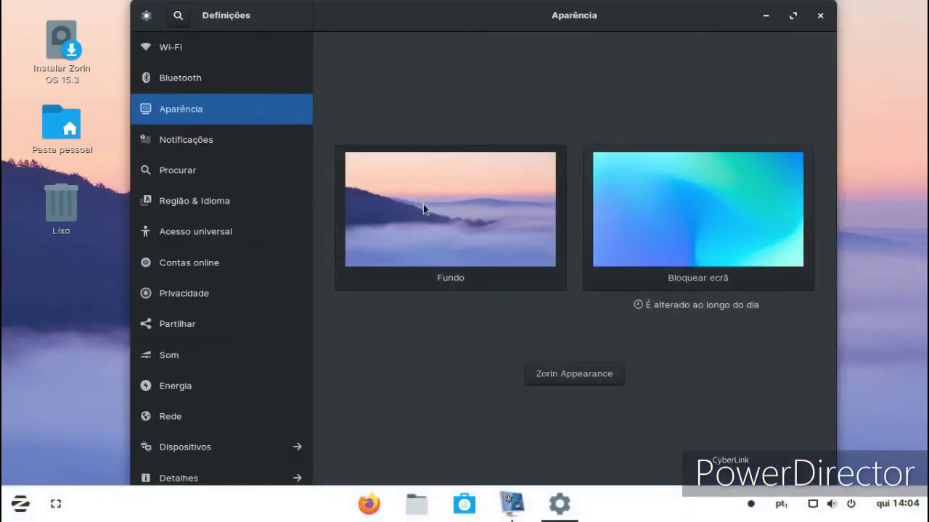
click(423, 204)
scroll(554, 266, down, 8)
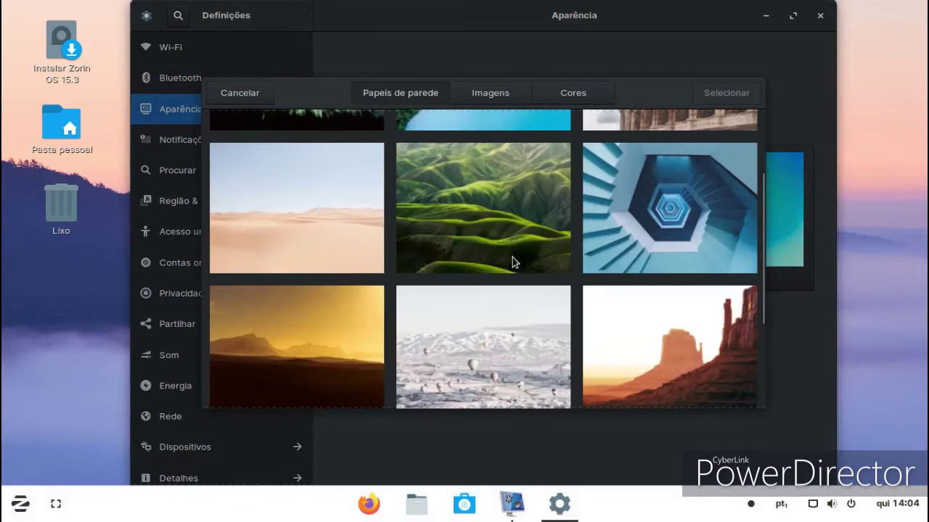
scroll(556, 264, down, 6)
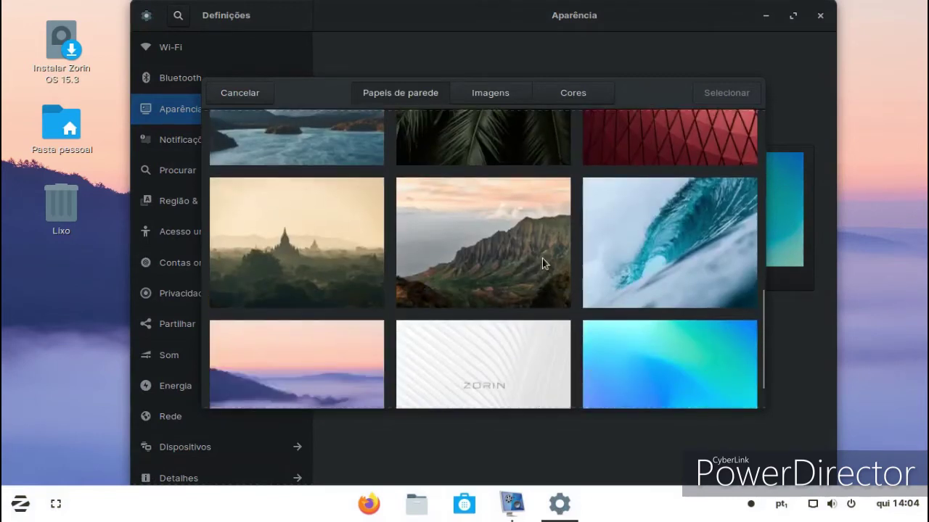
scroll(544, 265, up, 4)
scroll(534, 263, up, 4)
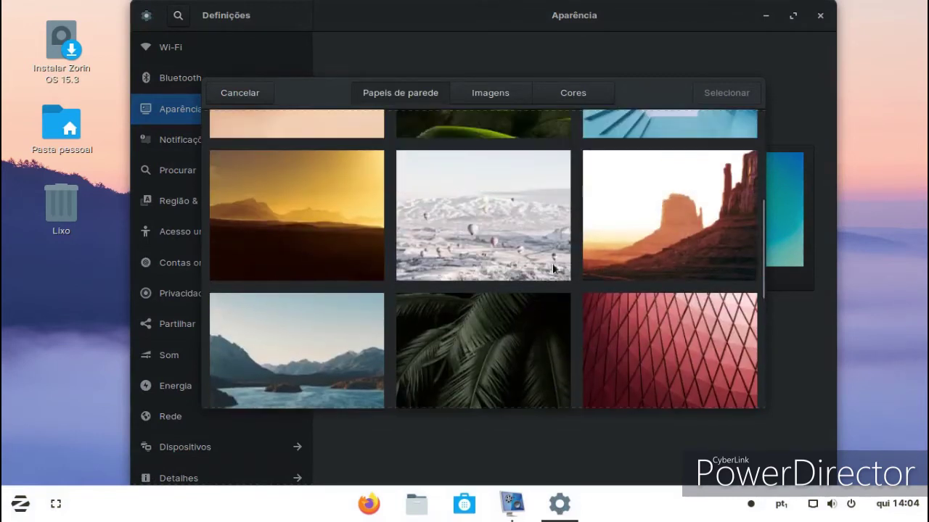
click(672, 218)
click(717, 93)
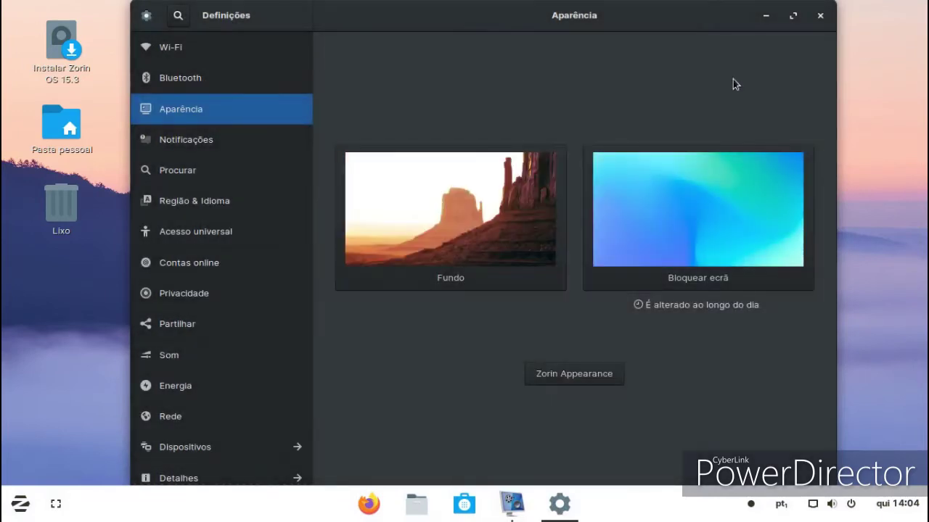
click(820, 16)
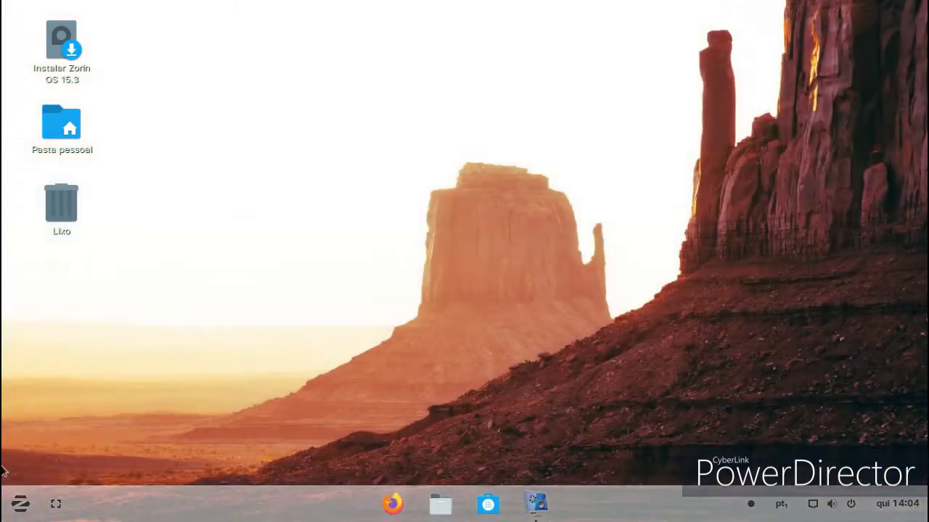
Open the firewall configuration, read through its getting-started guide to the end, and close it.
click(18, 504)
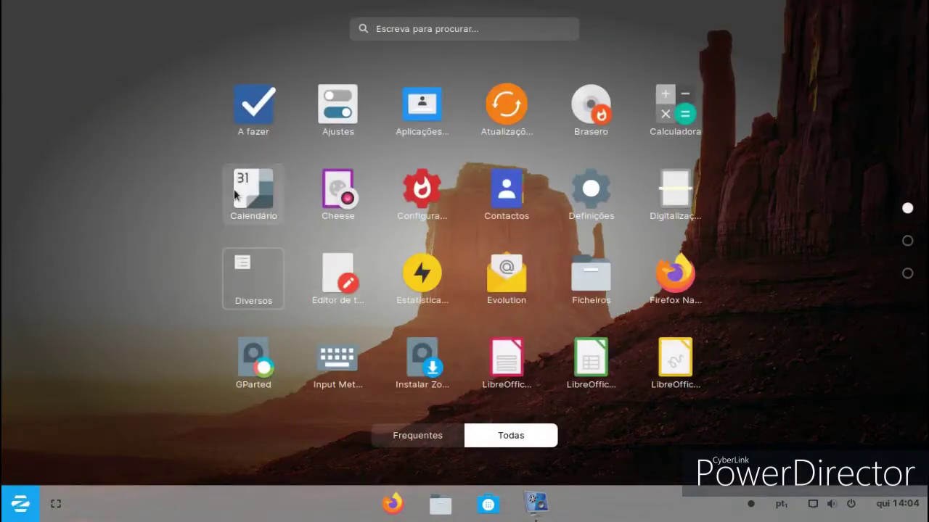
click(432, 205)
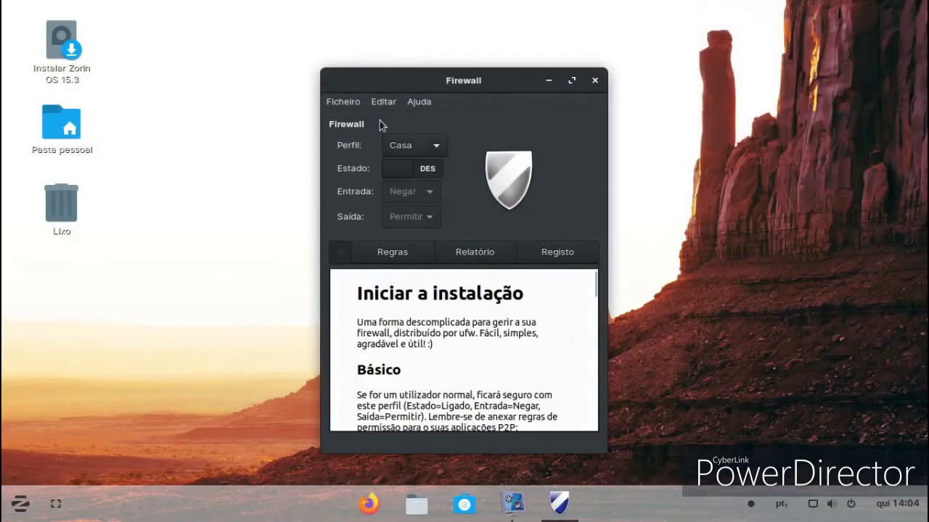
scroll(539, 321, down, 8)
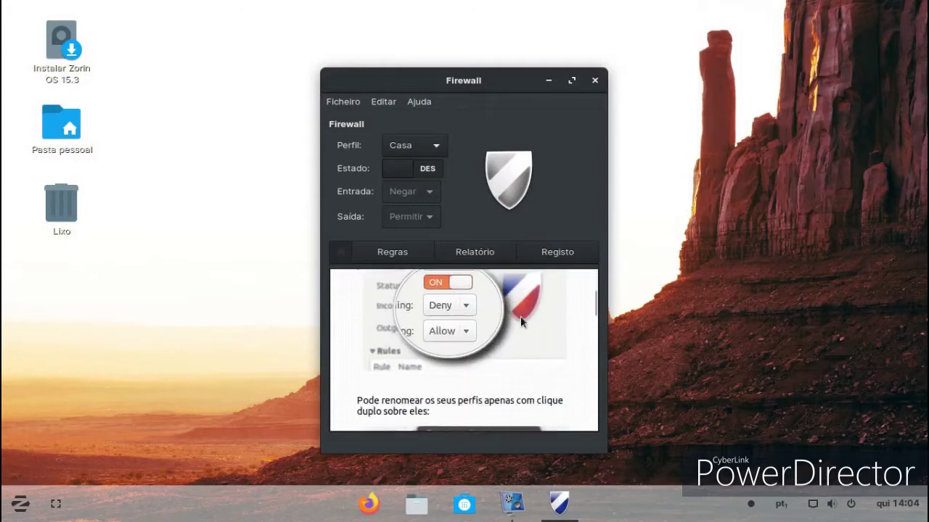
scroll(518, 316, down, 8)
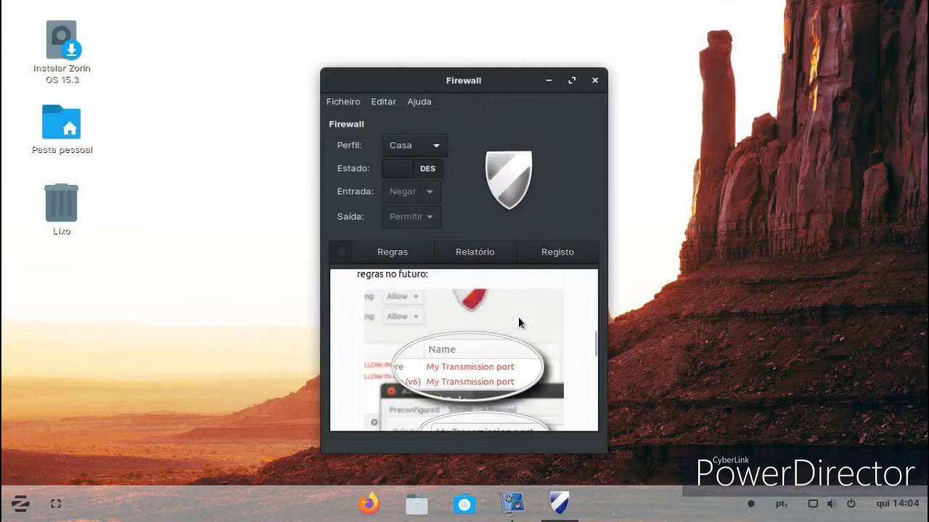
scroll(518, 314, down, 8)
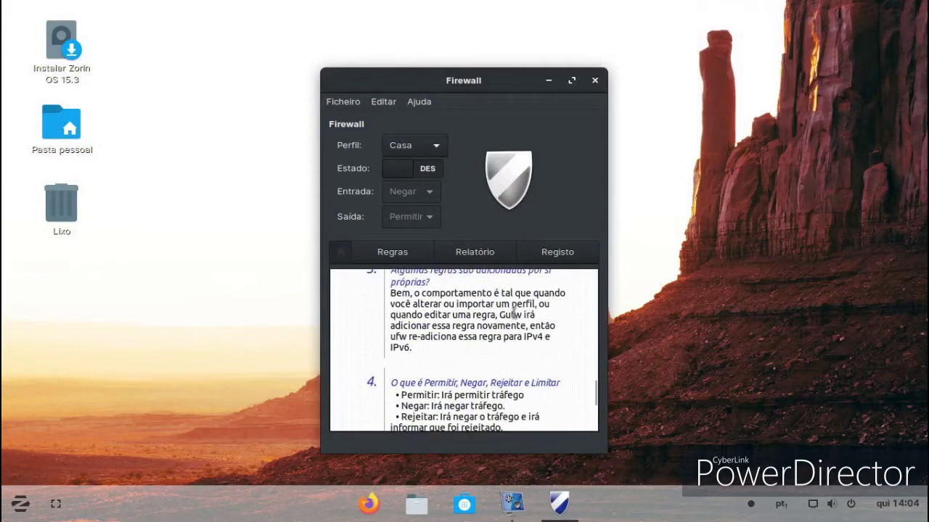
scroll(512, 312, down, 3)
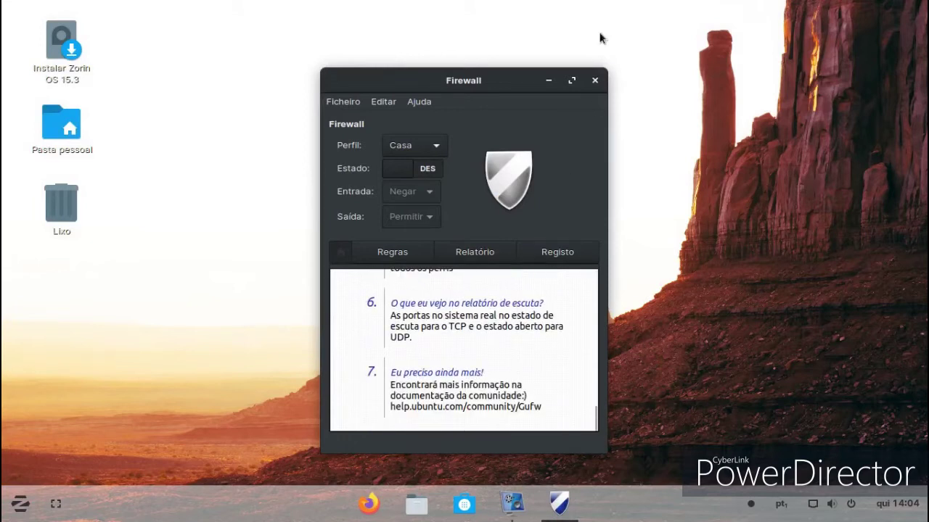
click(594, 82)
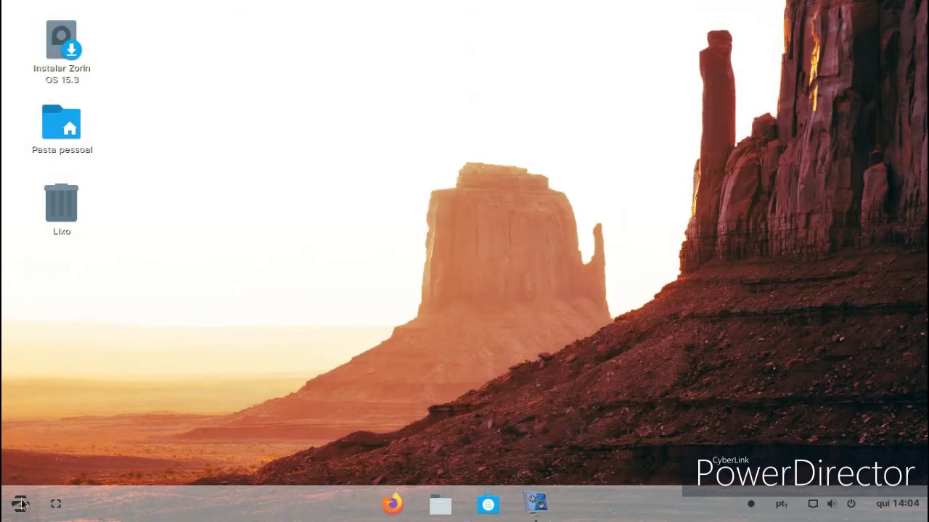
Switch to the running vokoscreen recorder window.
click(20, 504)
click(20, 503)
click(536, 503)
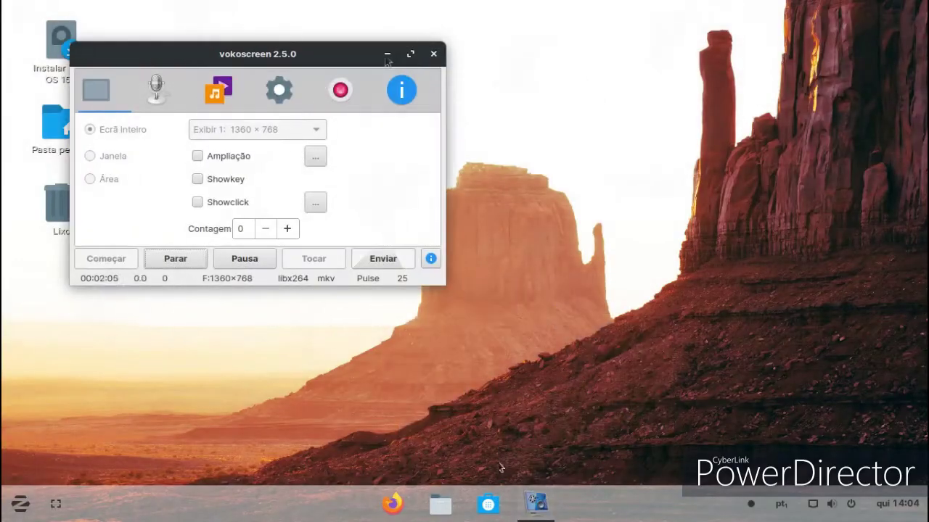
Minimise the screen recorder, launch Firefox from the full application list, and view its Privacy Notice page.
click(388, 55)
click(20, 503)
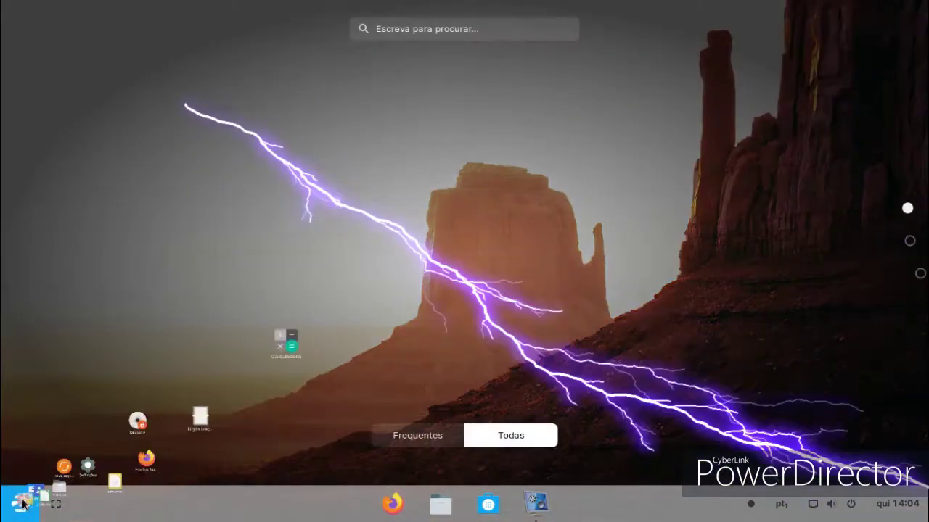
scroll(403, 206, down, 1)
scroll(402, 206, up, 1)
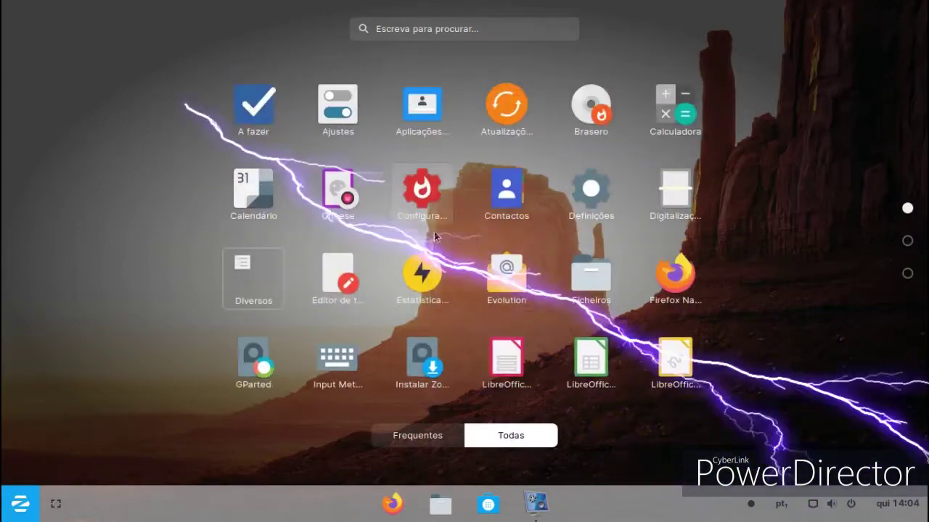
click(675, 280)
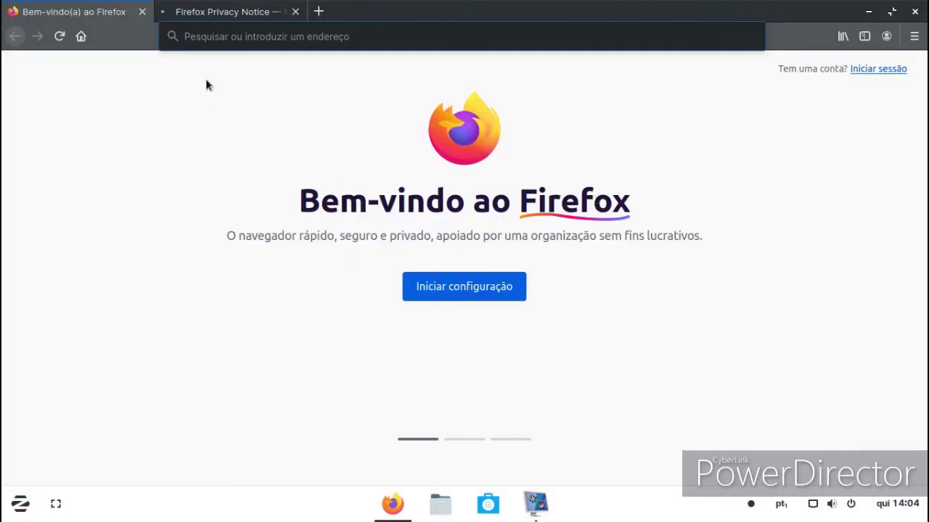
click(276, 18)
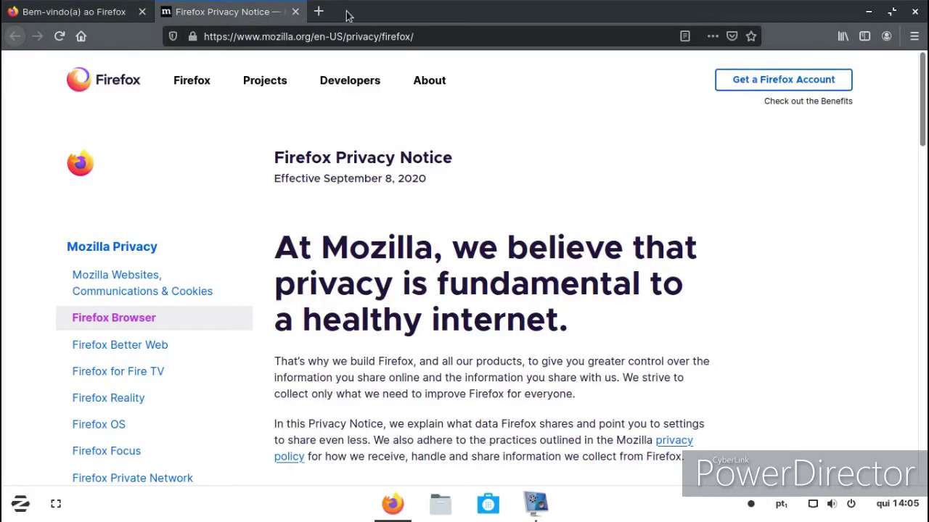
Open a new browser tab and remove the Destaques section from its start page.
click(317, 12)
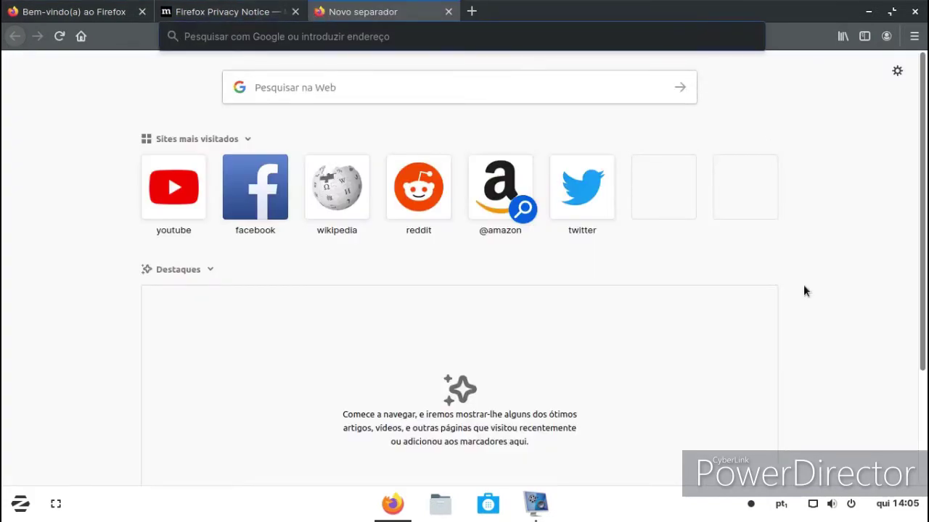
click(772, 269)
click(729, 283)
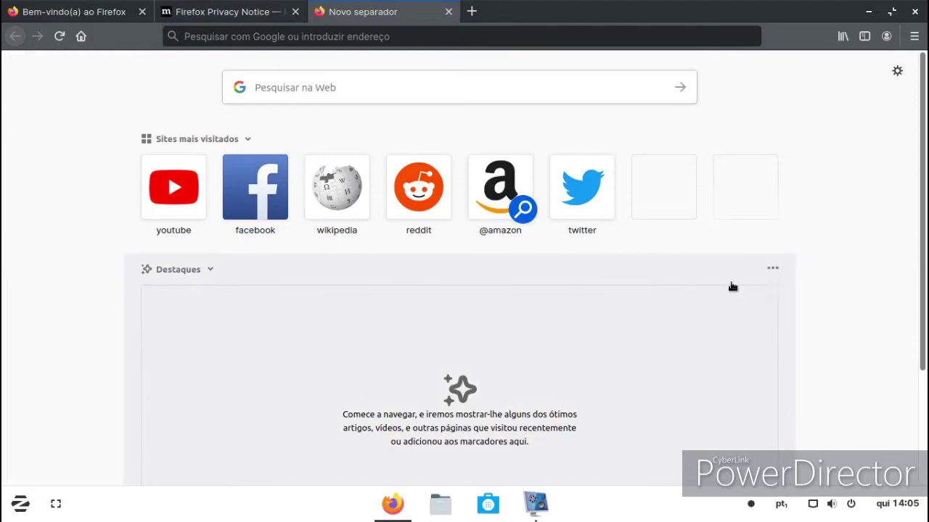
Close the Firefox Privacy Notice page, and quit Firefox with all its remaining tabs.
click(221, 22)
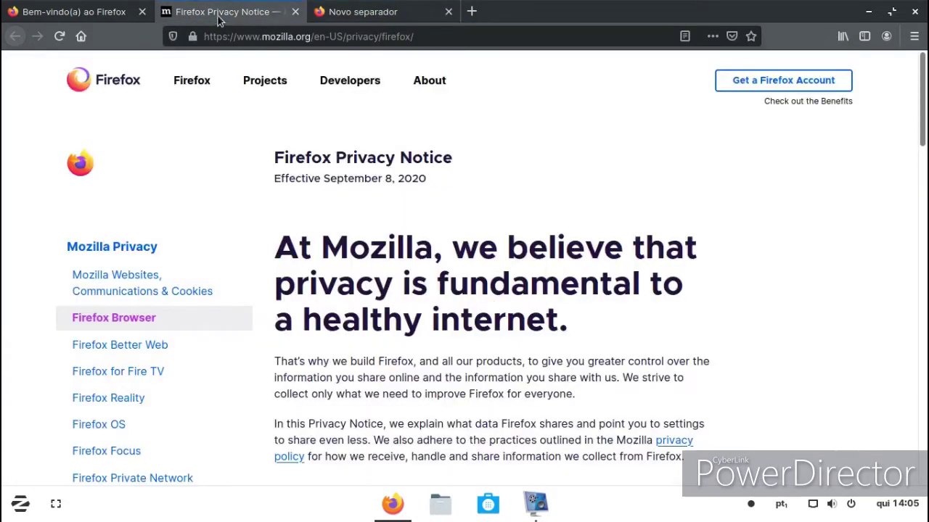
click(295, 13)
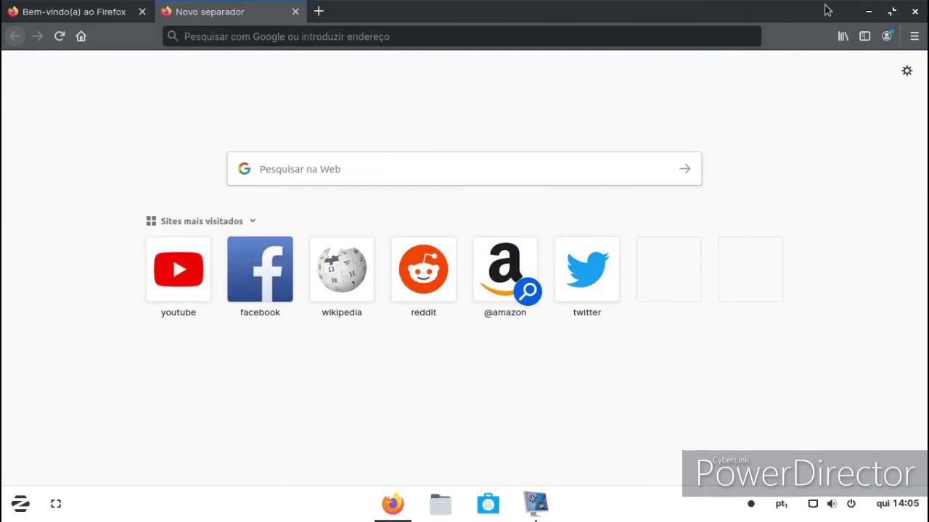
click(916, 13)
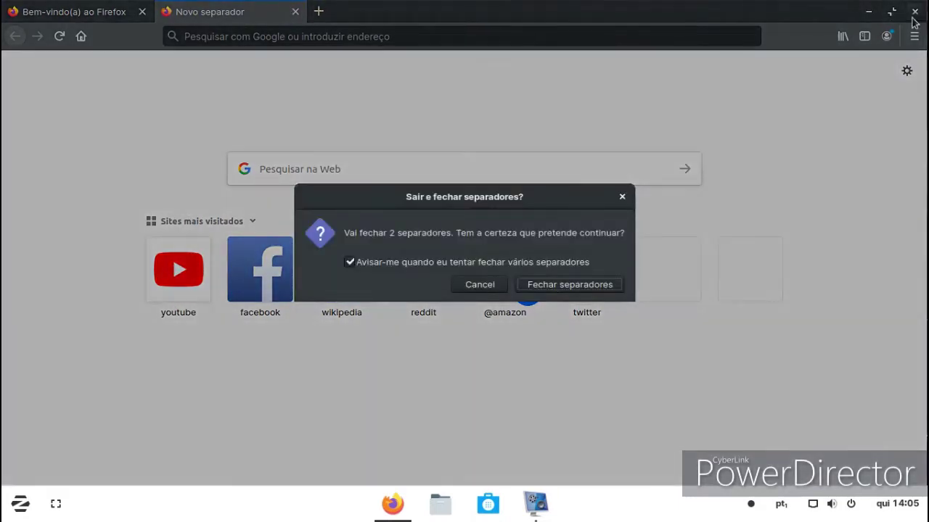
click(549, 290)
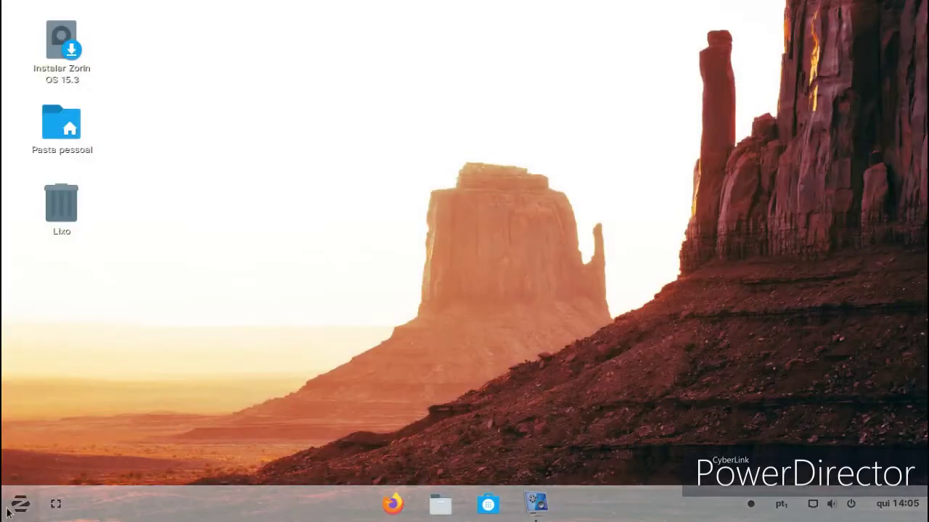
Launch the Calculadora application, calculate 63+52 in basic mode, and close it.
click(19, 504)
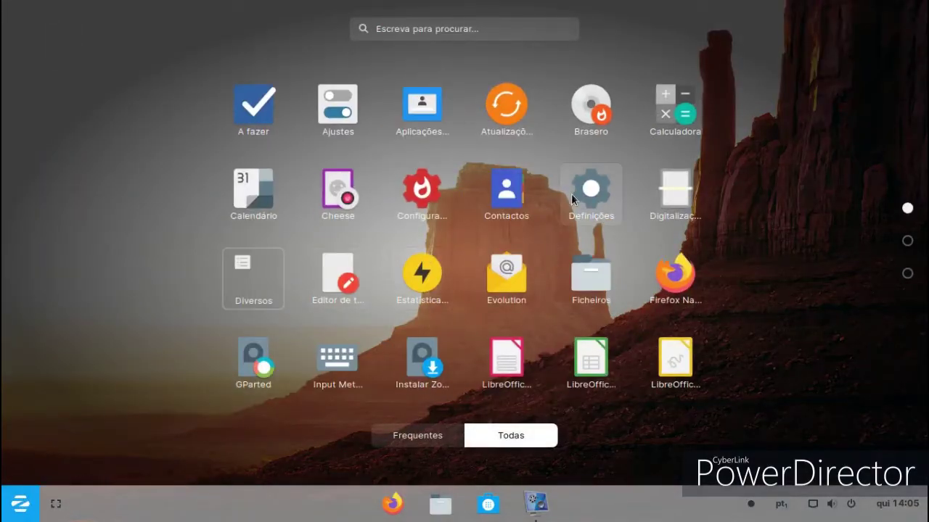
click(677, 114)
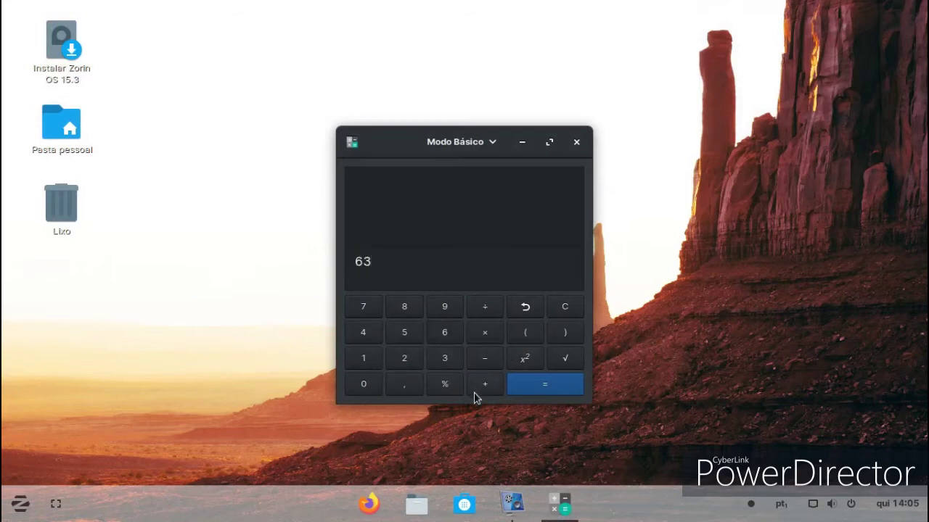
click(404, 332)
click(404, 358)
click(518, 389)
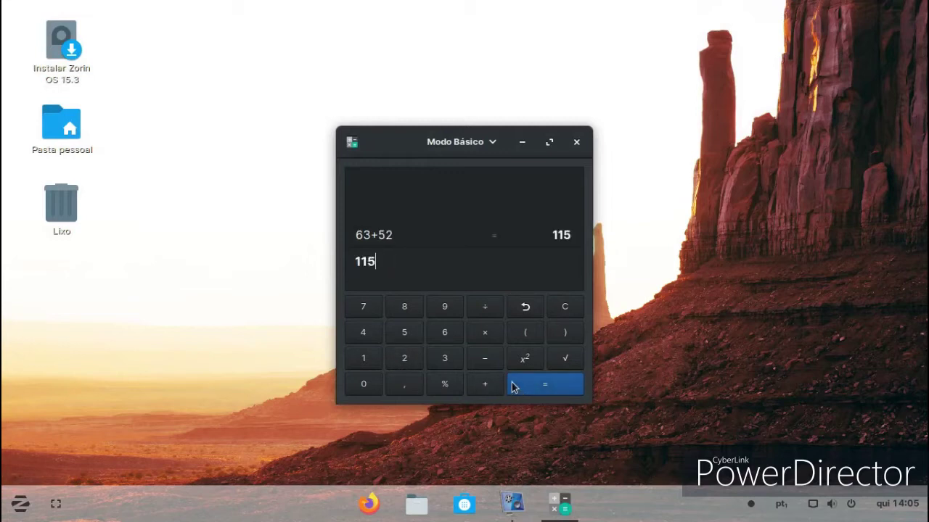
click(577, 143)
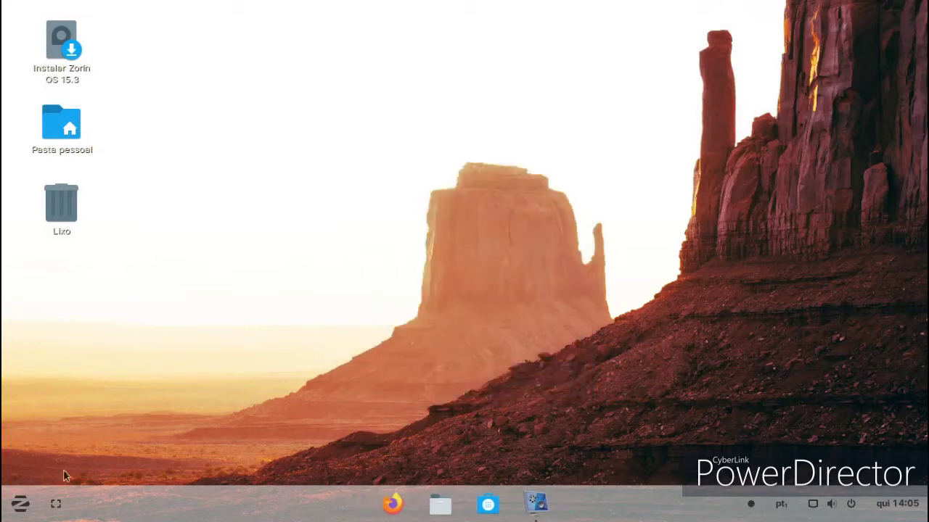
click(20, 504)
scroll(328, 249, down, 1)
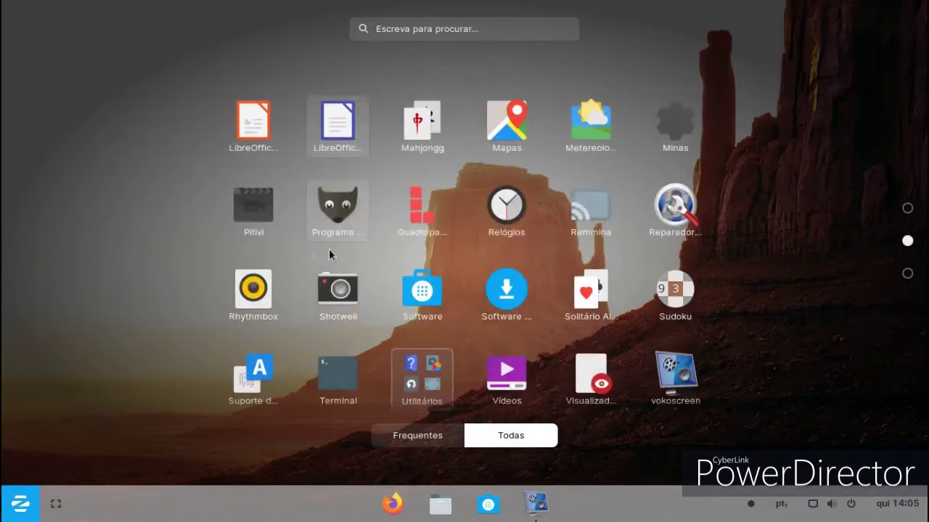
click(336, 190)
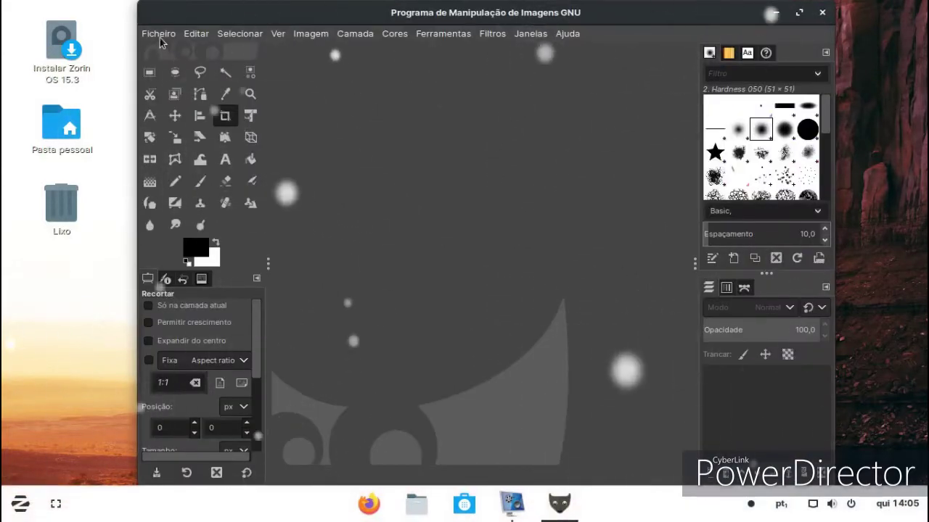
click(158, 33)
click(169, 86)
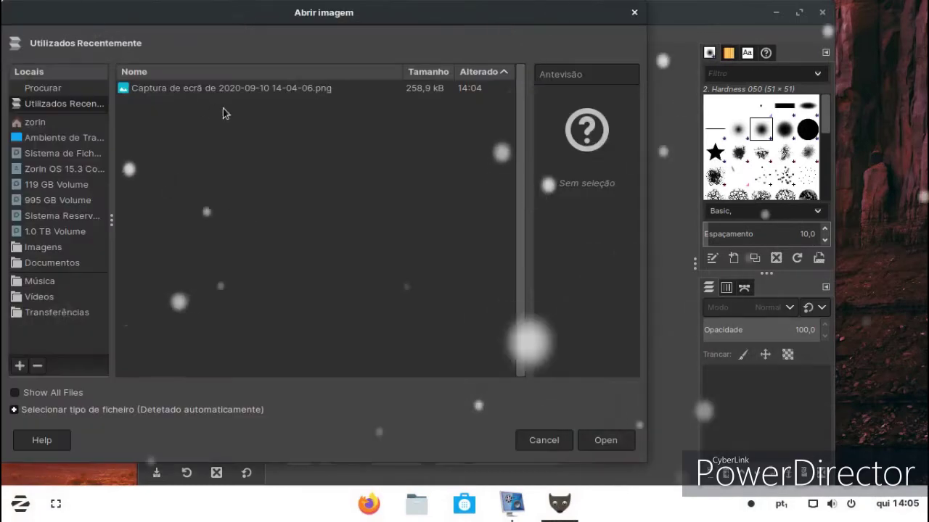
double_click(221, 89)
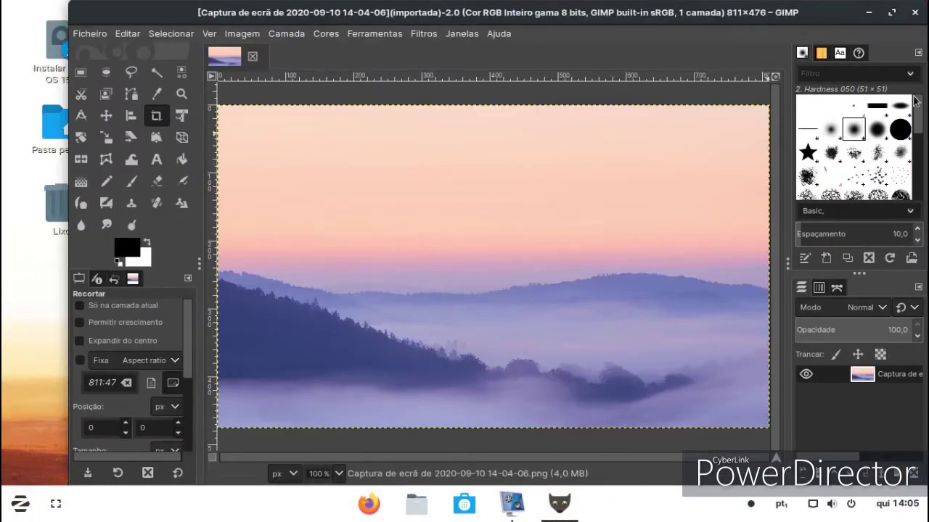
Change the foreground colour to bright green, HTML notation 1fe520.
click(123, 251)
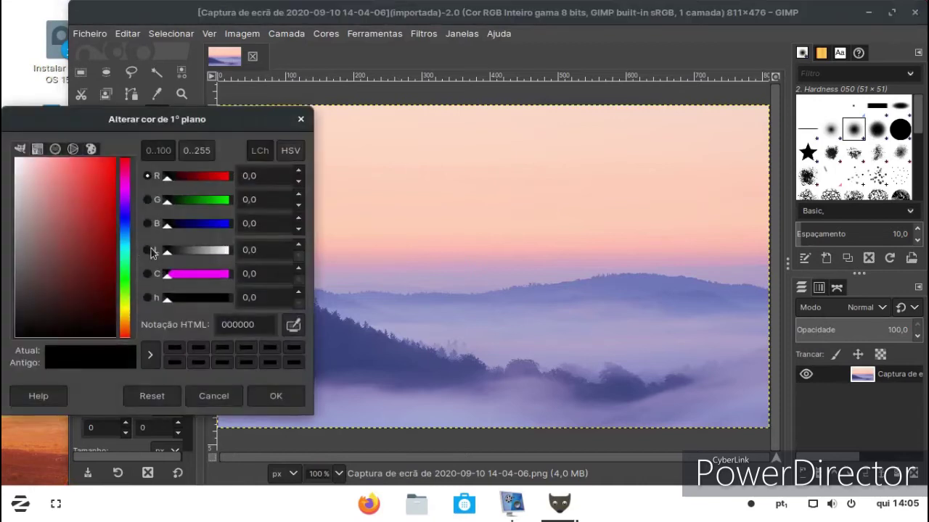
drag(102, 290, 15, 157)
click(123, 283)
drag(92, 208, 102, 180)
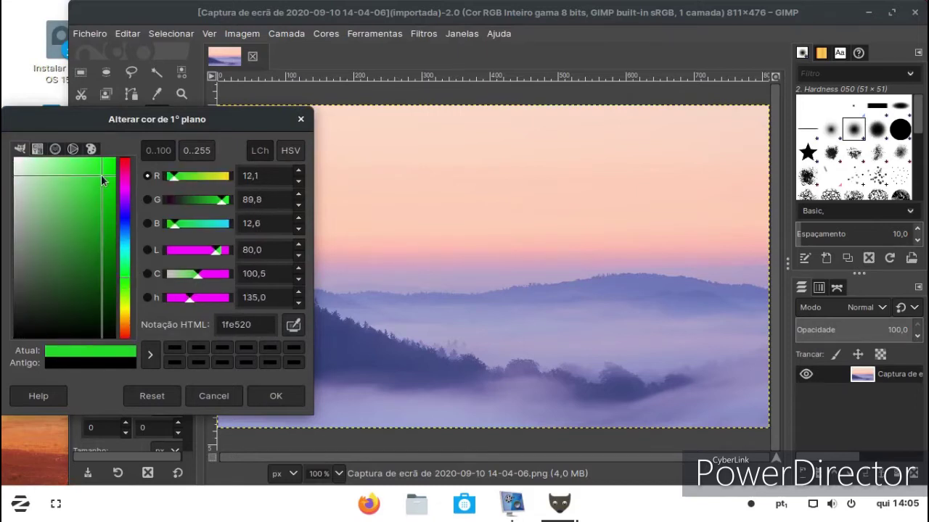
click(275, 396)
Paint broad green strokes across the sky of the image with the Paintbrush, and quit GIMP, discarding the changes.
drag(368, 165, 584, 305)
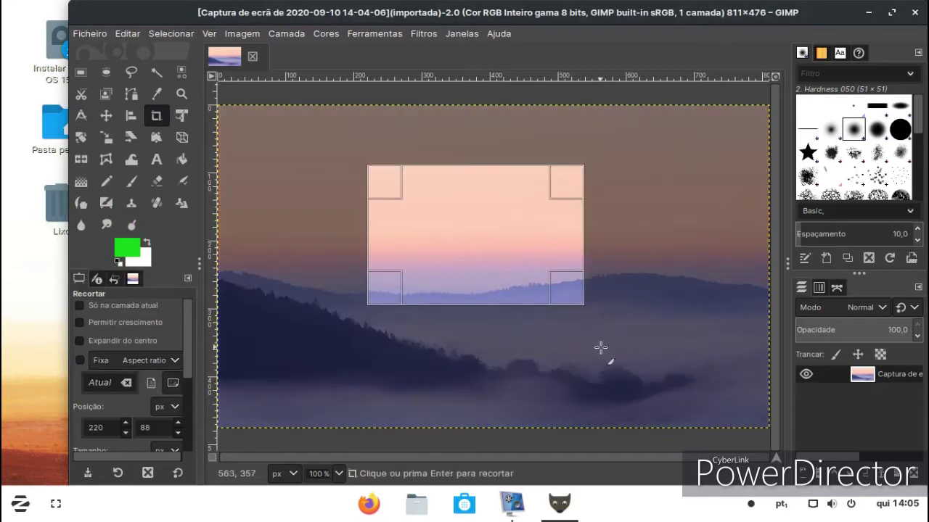
click(431, 364)
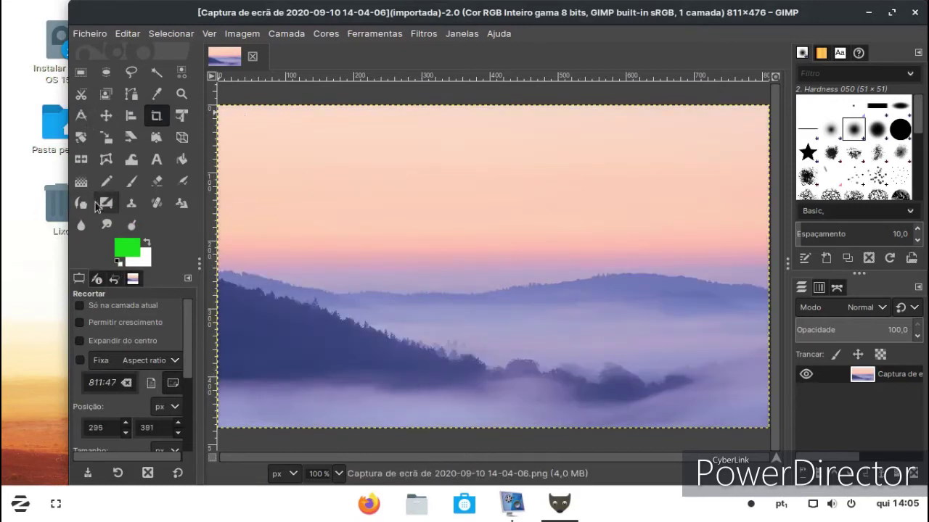
click(132, 182)
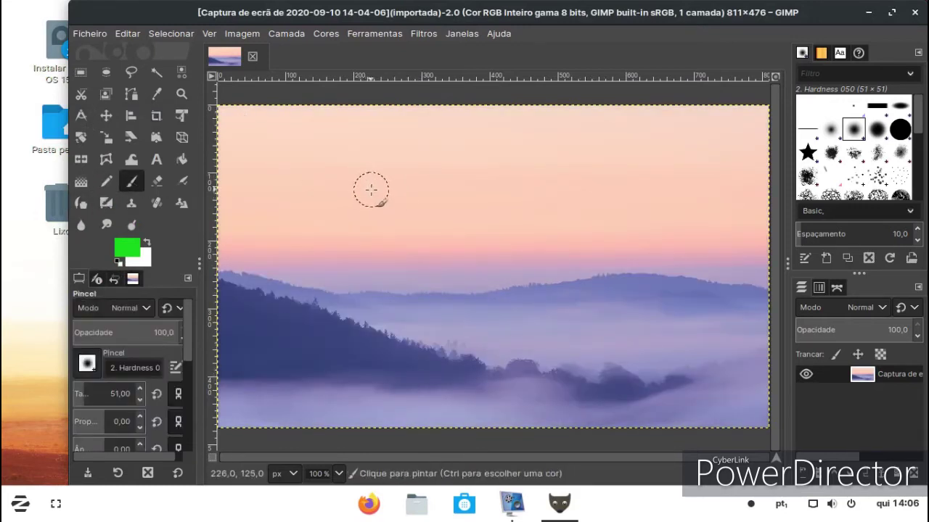
mouse_move(371, 189)
mouse_down()
mouse_move(341, 201)
mouse_move(313, 233)
mouse_move(402, 244)
mouse_move(365, 222)
mouse_move(415, 215)
mouse_move(332, 195)
mouse_move(513, 209)
mouse_move(292, 224)
mouse_move(278, 239)
mouse_move(218, 241)
mouse_up()
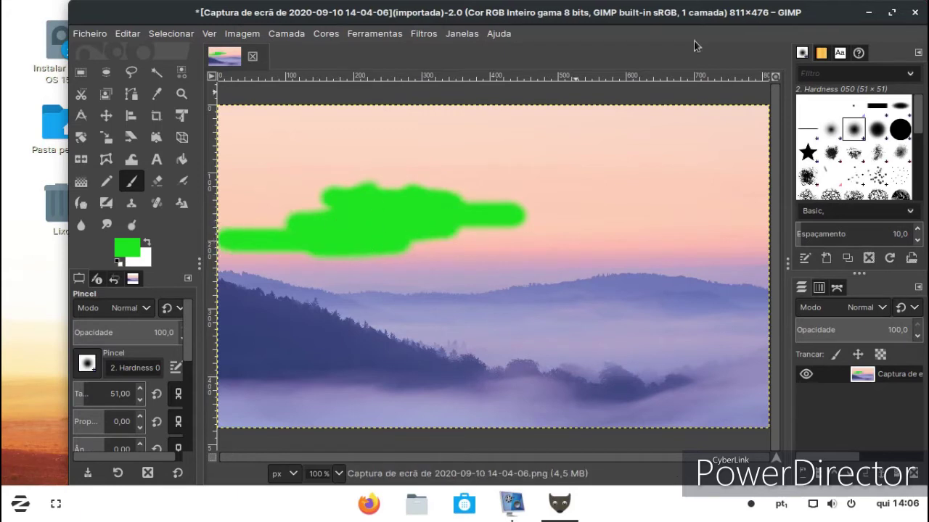
click(915, 13)
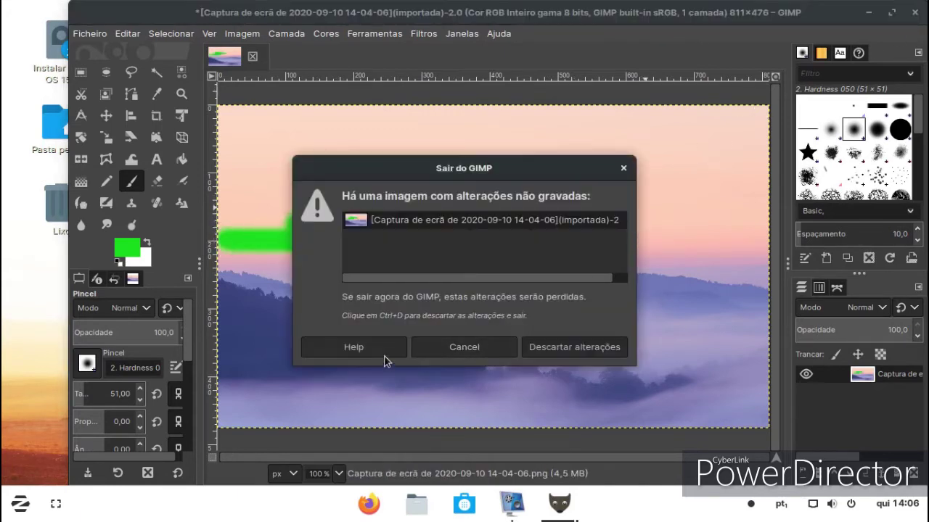
click(541, 348)
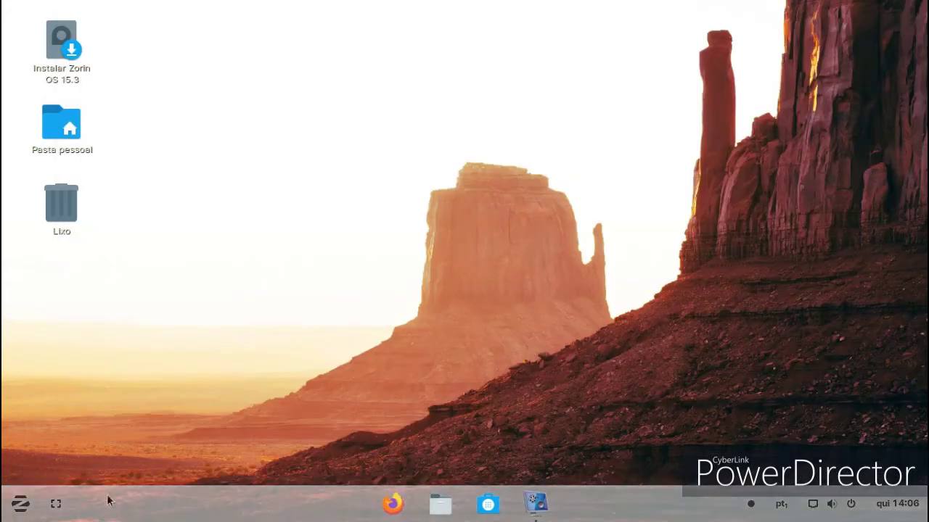
Open Ajustes, take its window out of full size, and enlarge the shrunken window until all its categories fit.
click(18, 510)
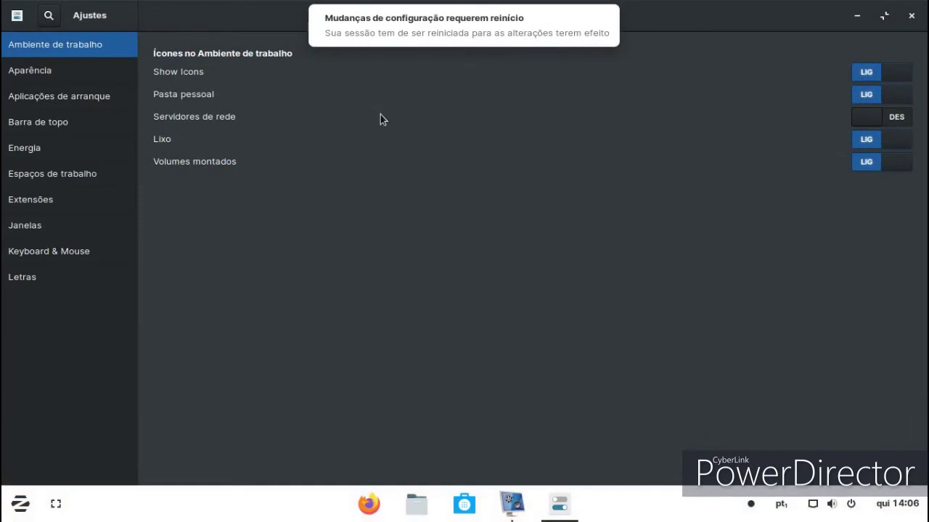
click(885, 15)
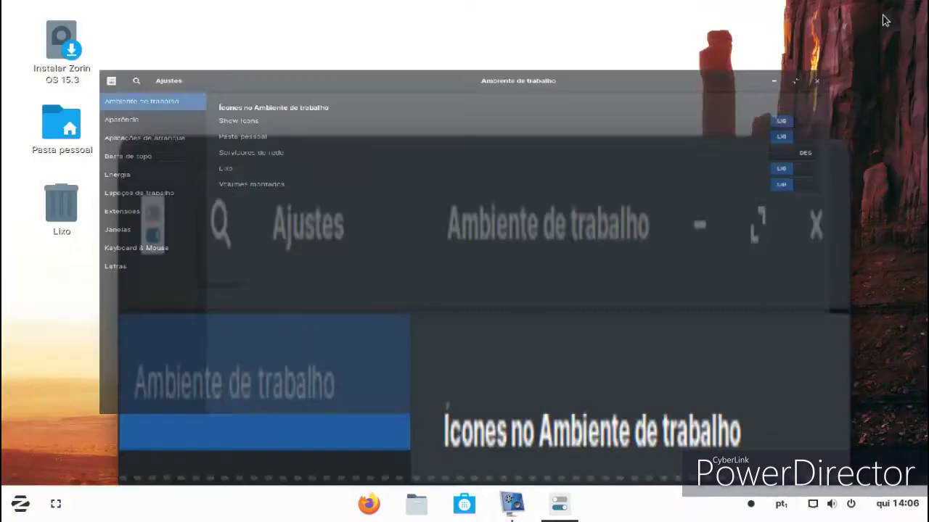
drag(411, 225, 339, 129)
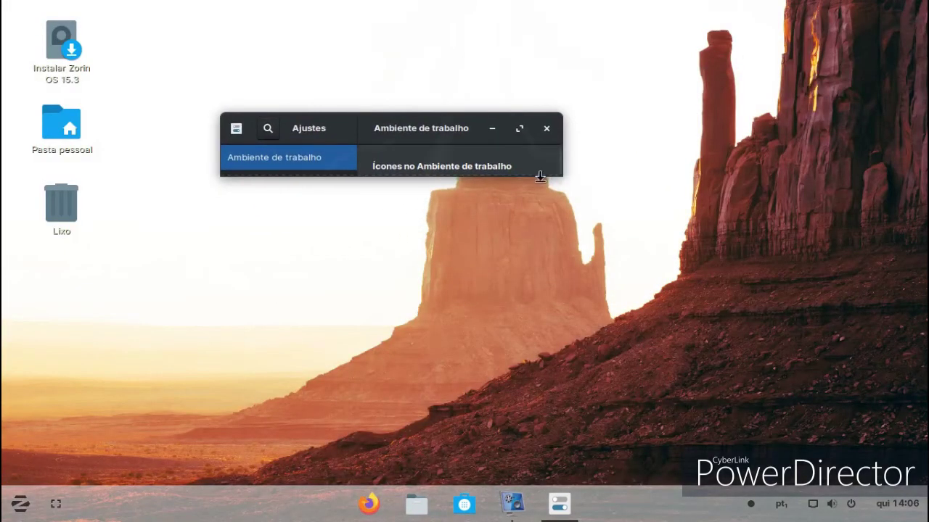
drag(558, 178, 766, 425)
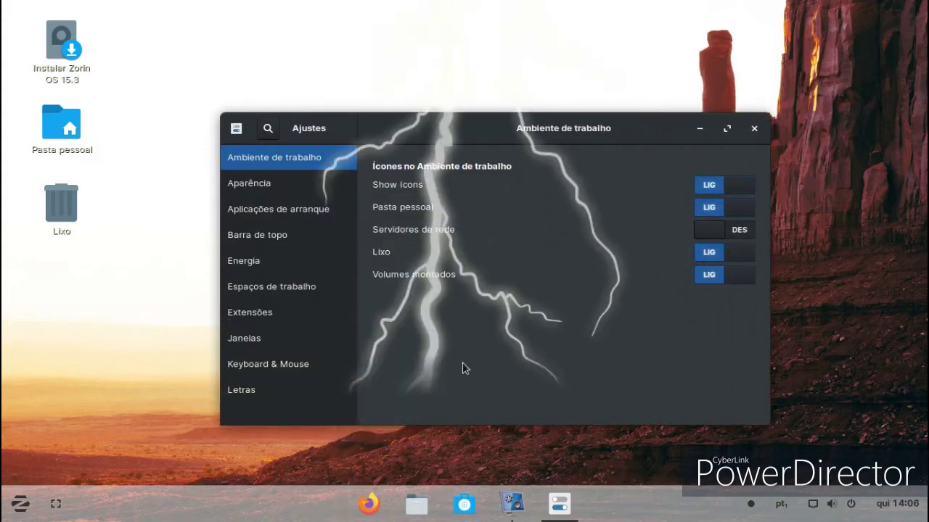
Enable the Applications menu and Alternatetab extensions in Ajustes.
click(267, 322)
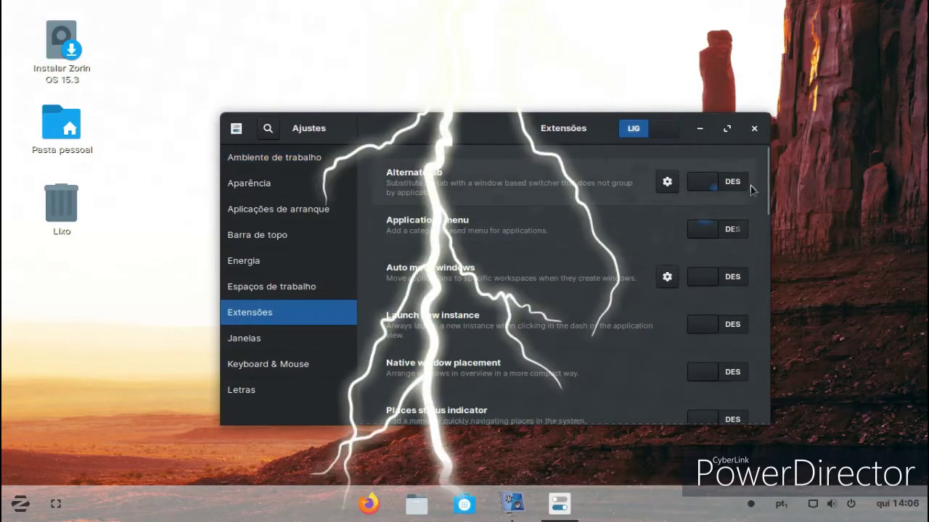
click(716, 229)
click(730, 182)
Launch LibreOffice Impress from the Produtividade category of the new Aplicações menu and dismiss the template selection.
click(58, 501)
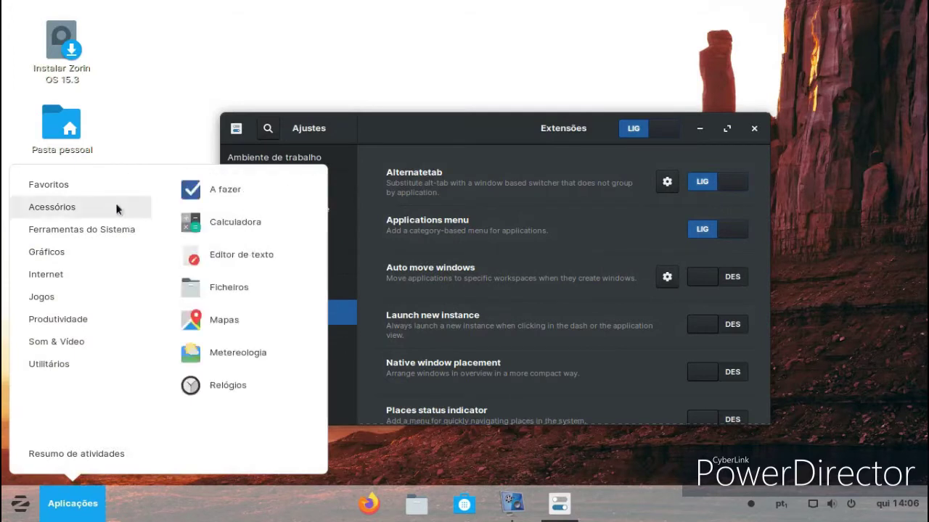
mouse_move(82, 319)
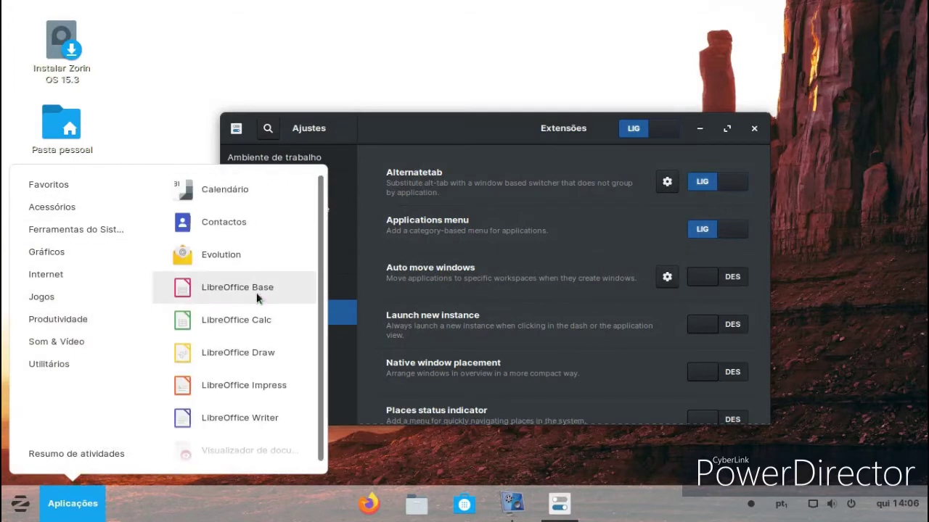
click(240, 384)
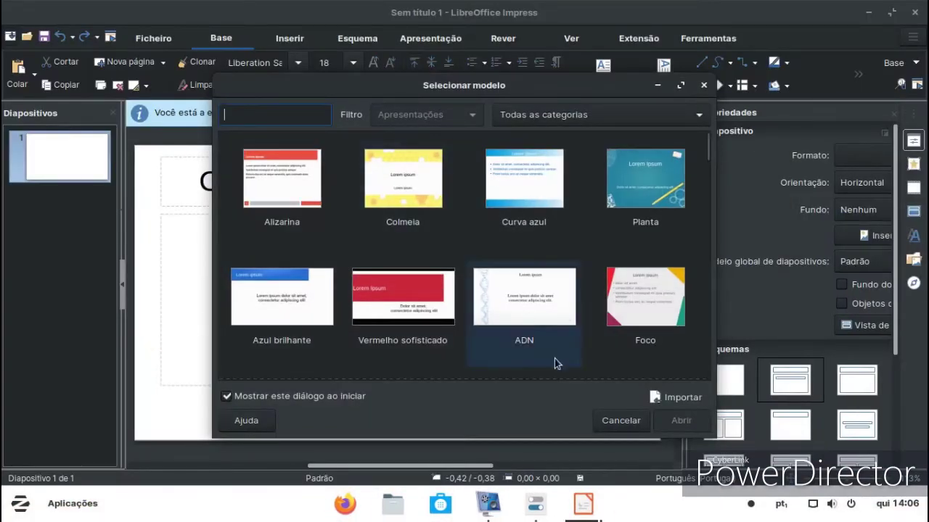
click(622, 424)
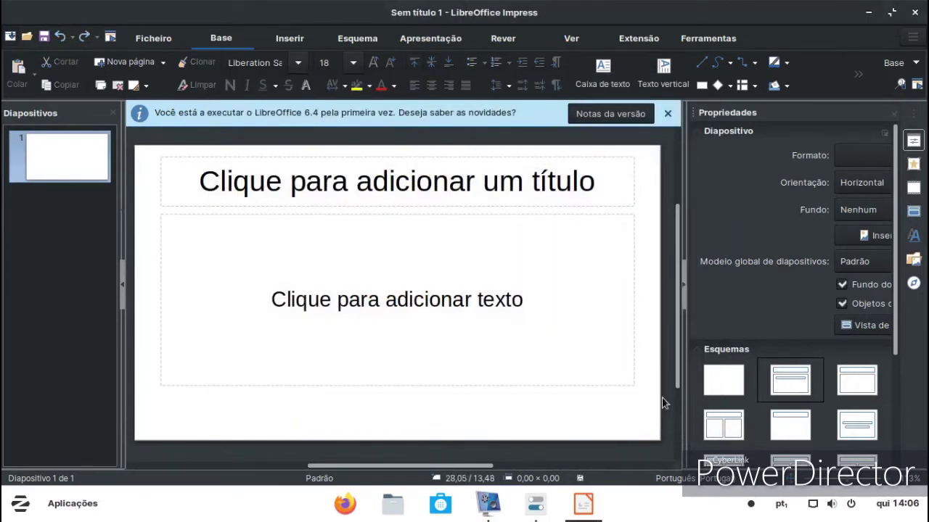
Dismiss the release-notes notice and title the slide with the presenter's first name followed by "linux".
click(668, 115)
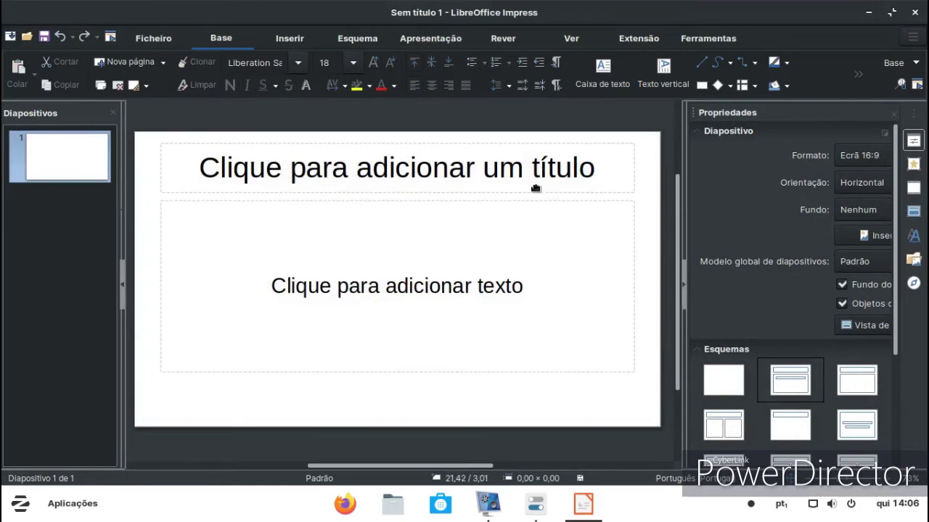
click(591, 168)
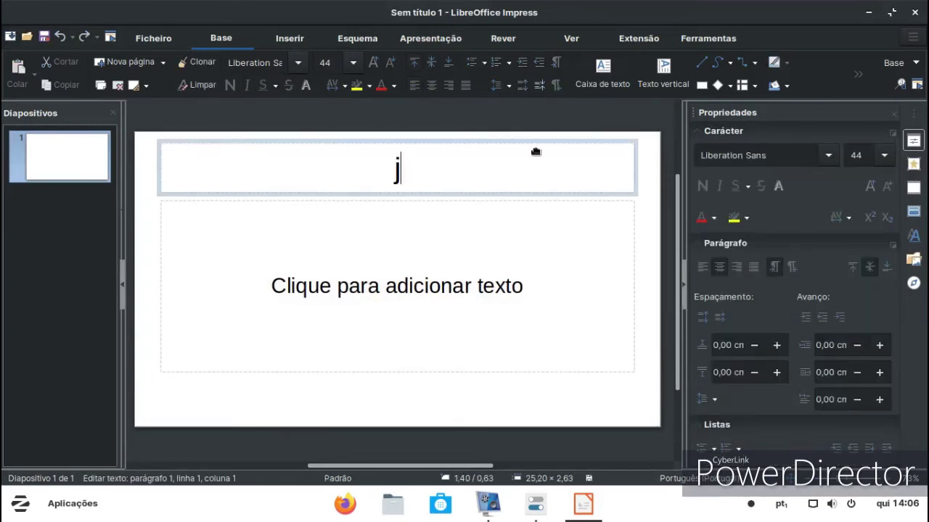
text(Jose linux)
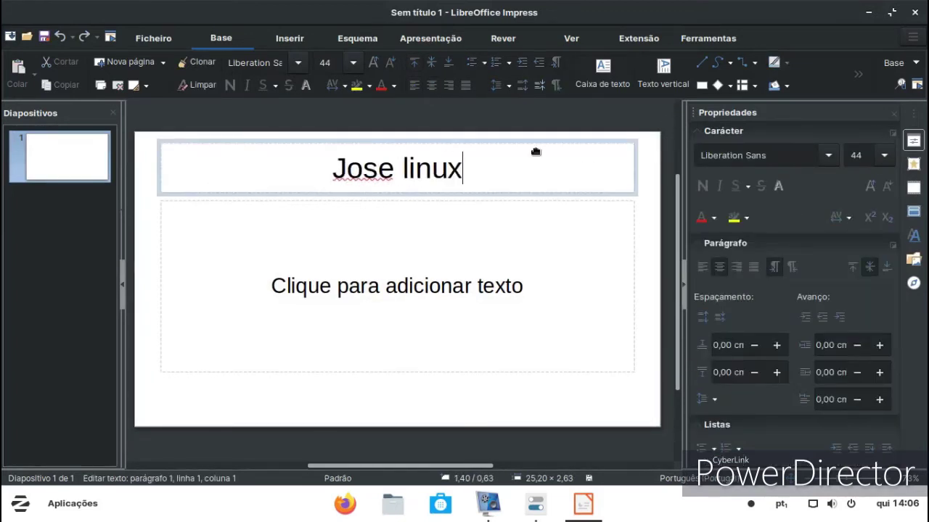
click(155, 306)
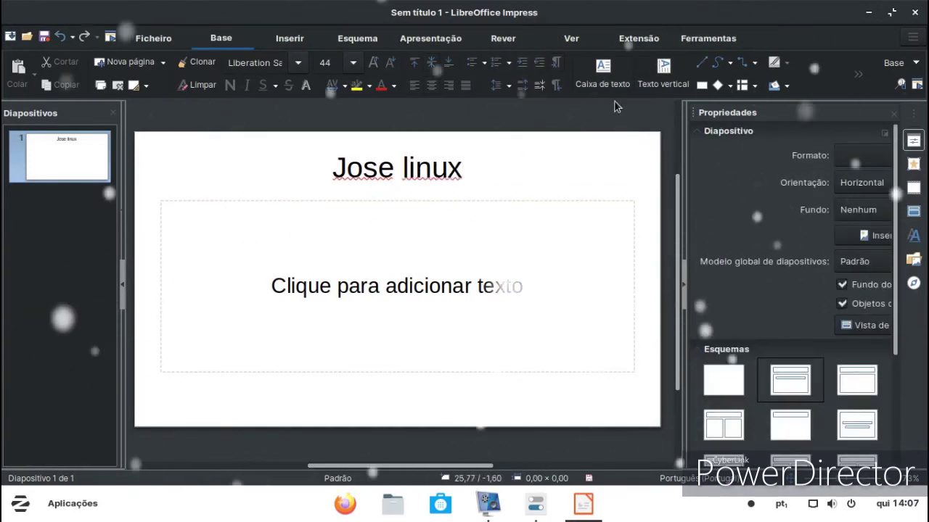
Draw a rectangle about 26.2 × 9.6 cm beneath the slide title and fill it with light green.
click(702, 86)
mouse_move(149, 372)
mouse_down()
mouse_move(321, 208)
mouse_move(591, 212)
mouse_move(642, 191)
mouse_up()
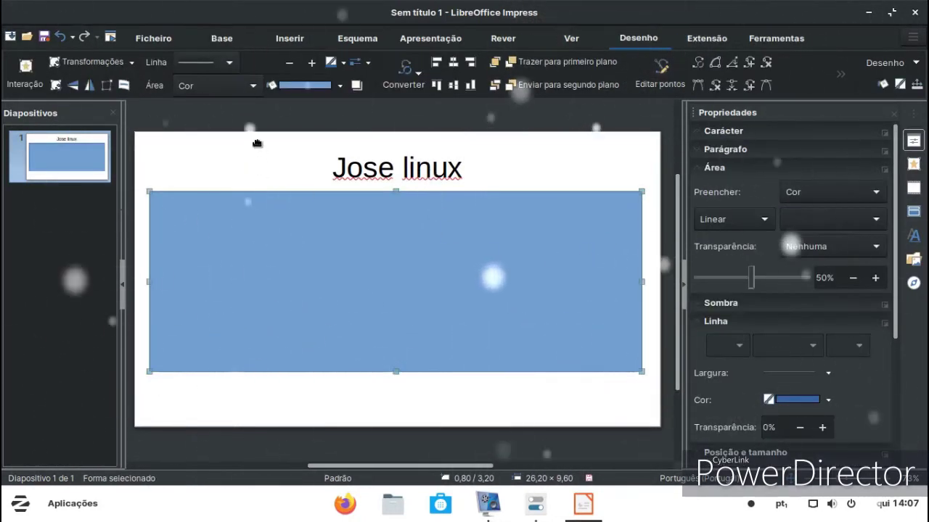
click(339, 85)
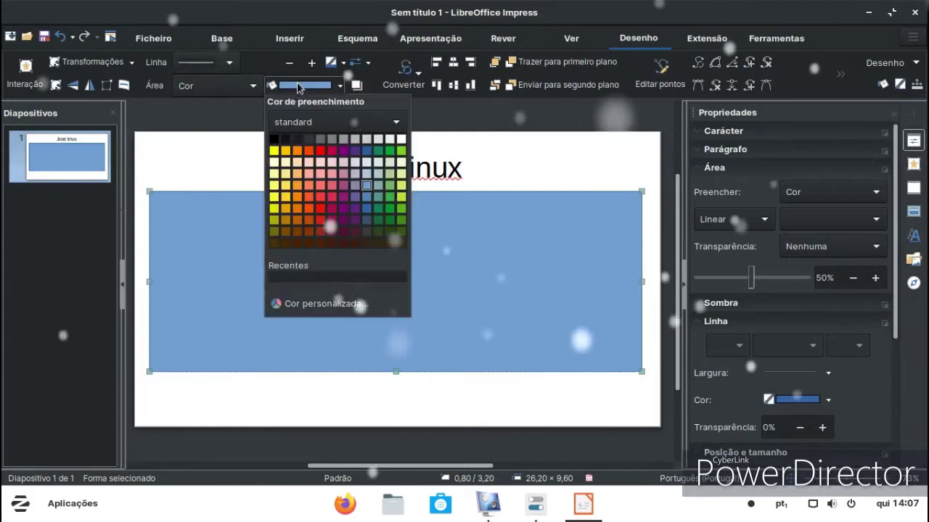
click(390, 197)
click(382, 416)
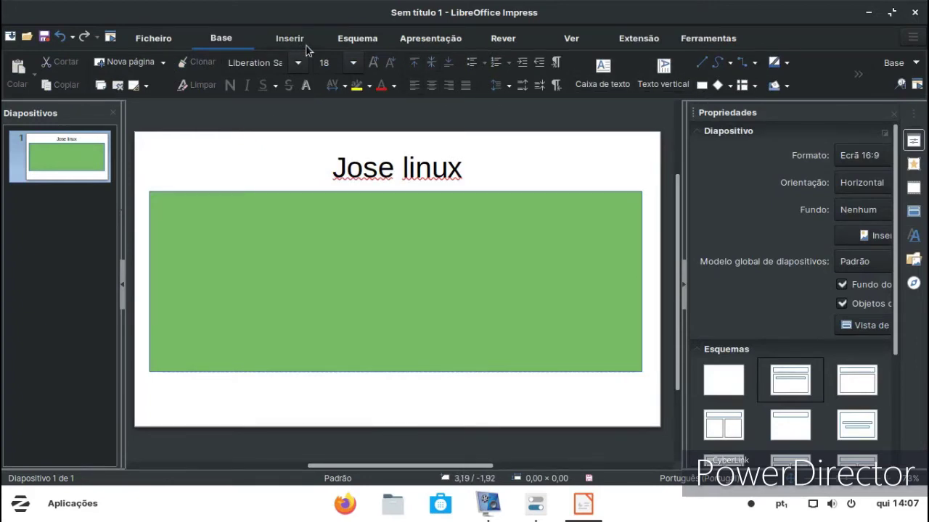
Open the slide's rename dialog and accept the existing name, and close Impress without saving the presentation.
click(349, 32)
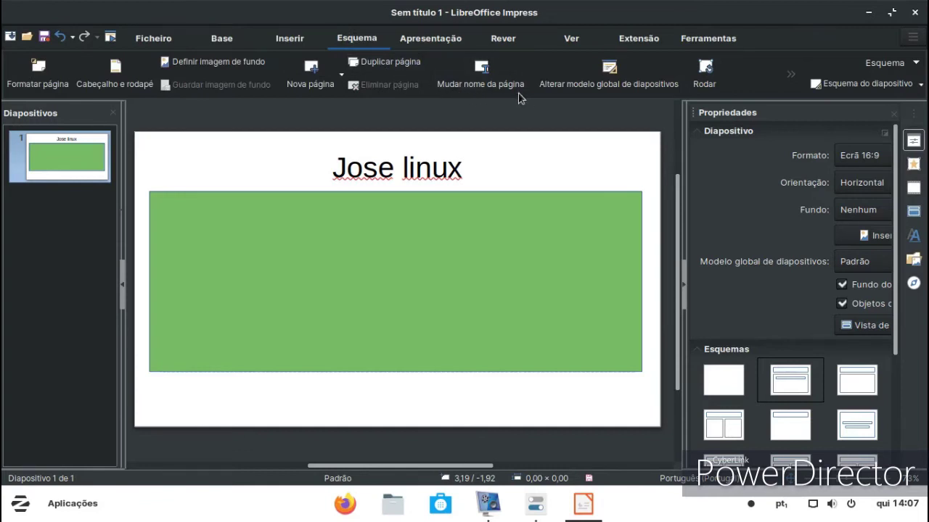
click(501, 83)
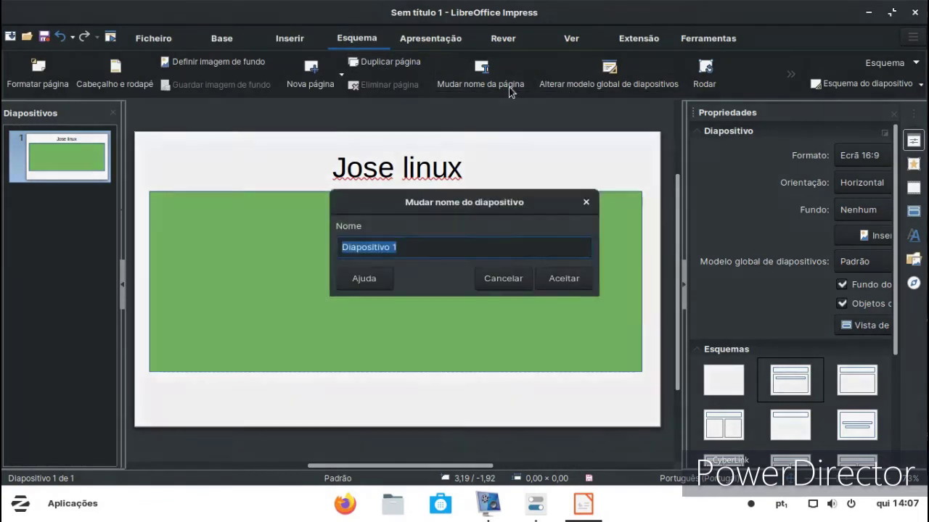
click(549, 281)
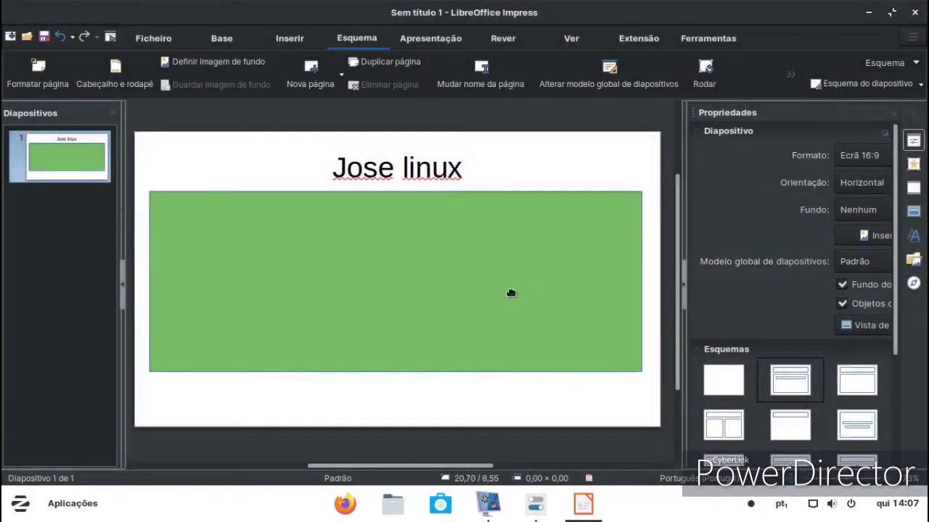
click(914, 12)
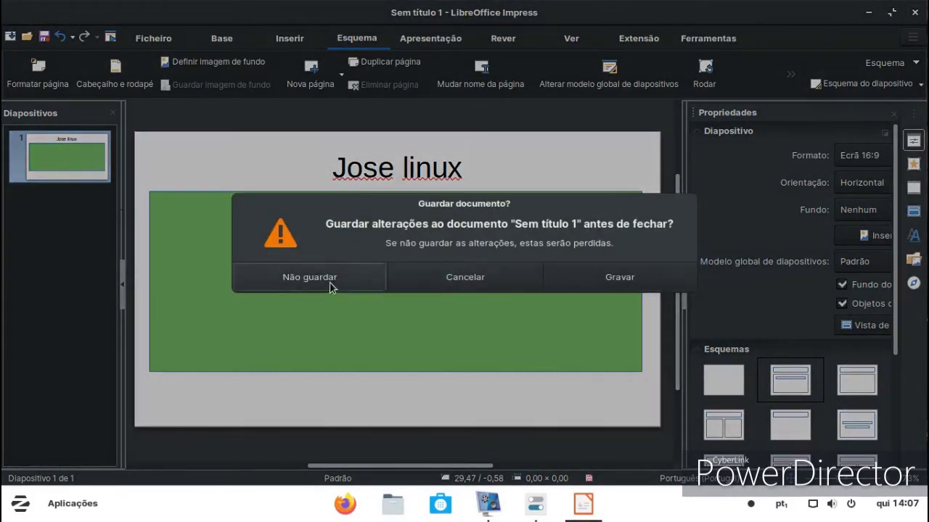
click(330, 285)
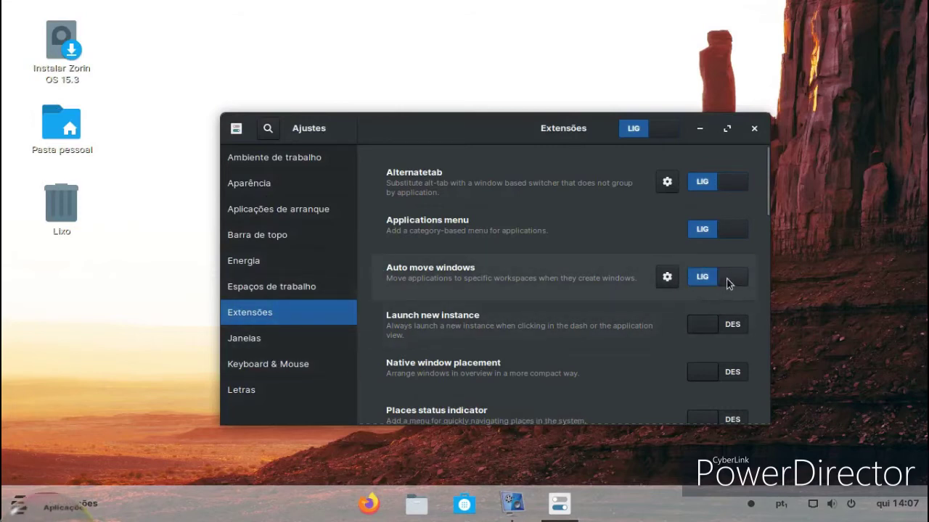
Enable the Launch new instance extension and launch Reparador de inicialização from the second page of all applications.
click(720, 326)
click(20, 503)
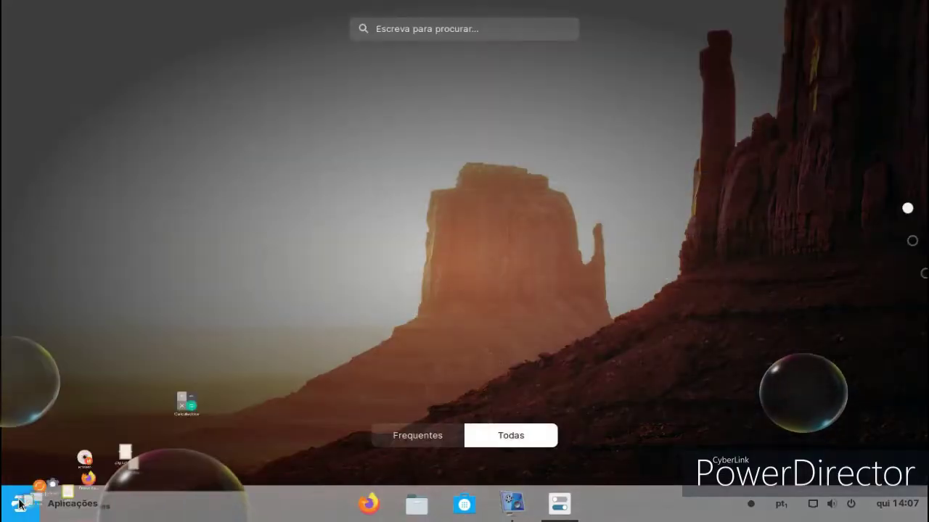
click(21, 503)
click(20, 503)
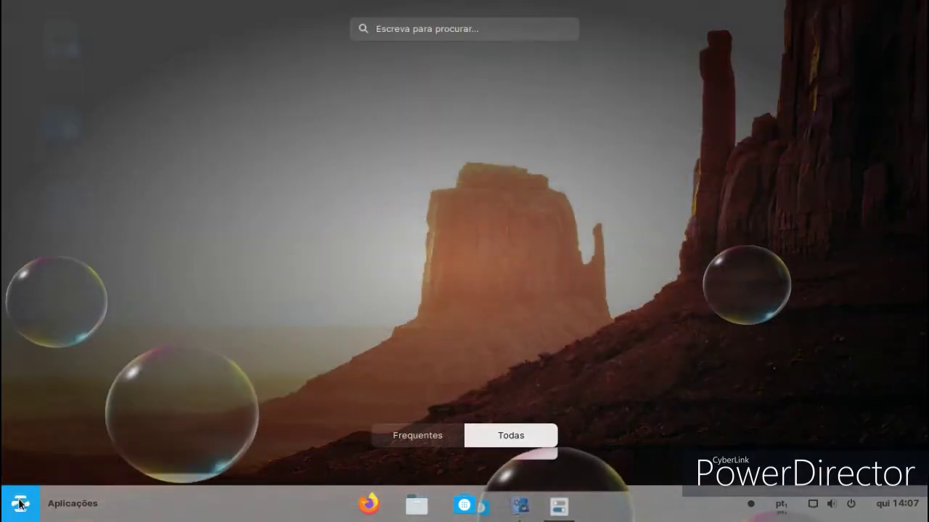
click(907, 240)
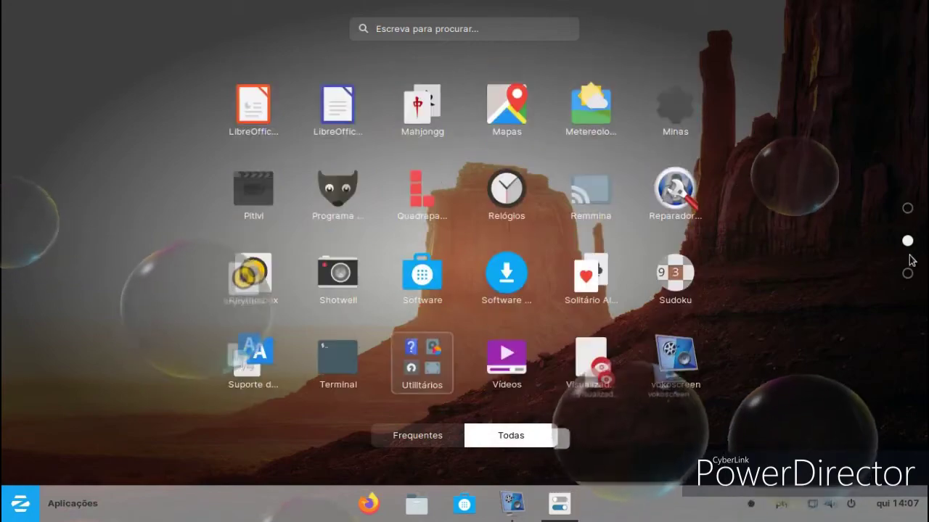
click(679, 197)
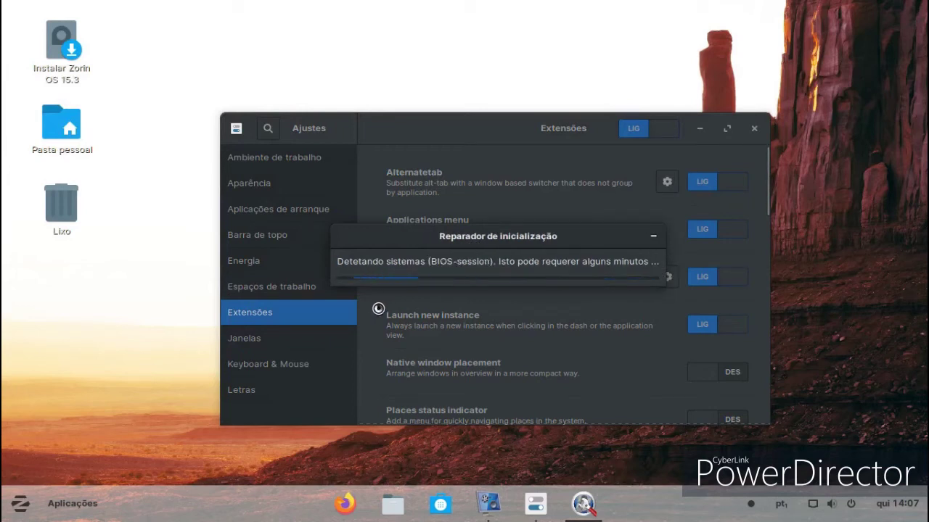
Look at the Janelas settings in Ajustes, and enable Application Menu and Battery Percentage under Barra de topo.
click(288, 341)
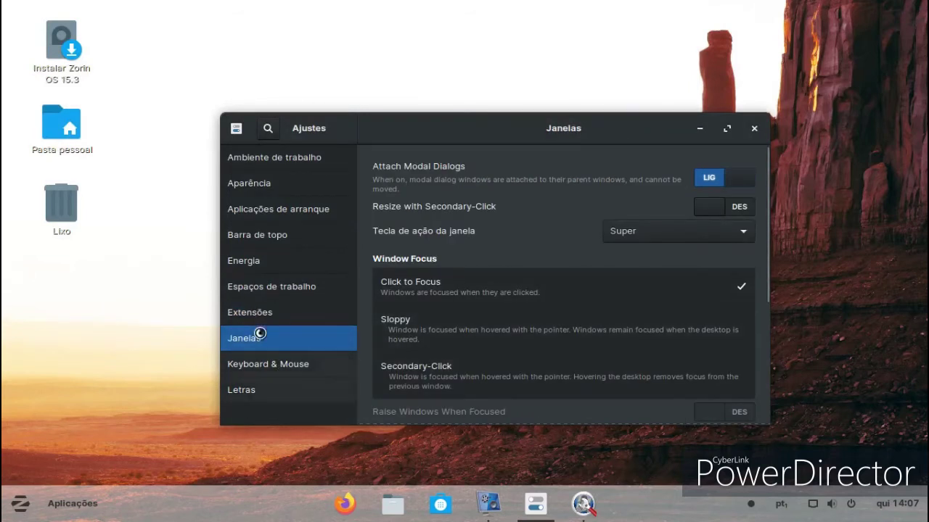
click(283, 235)
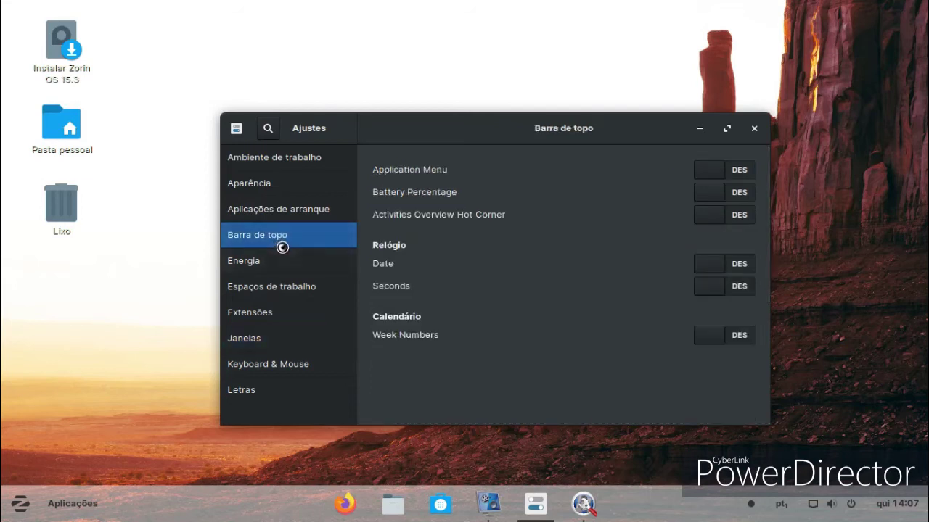
click(737, 192)
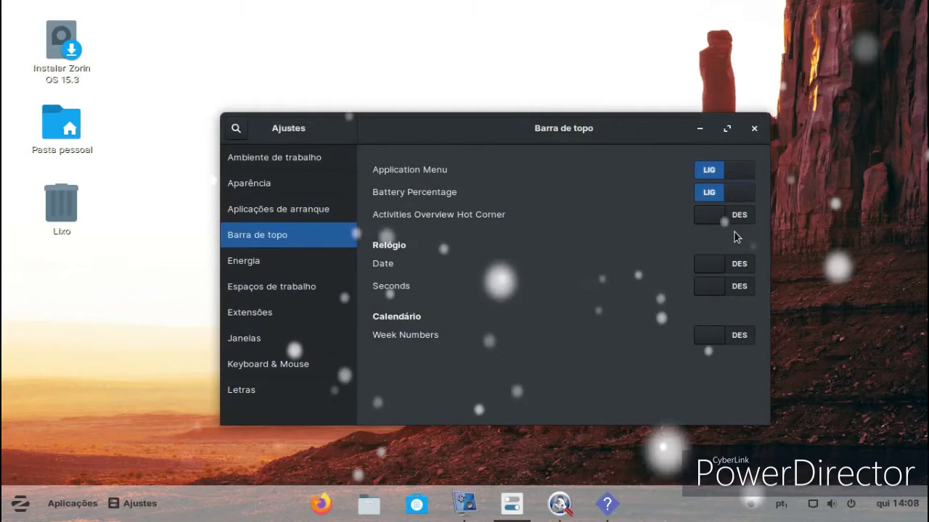
View the Ajustes application menu in the taskbar, dismiss it, and close the Ajustes window.
click(142, 502)
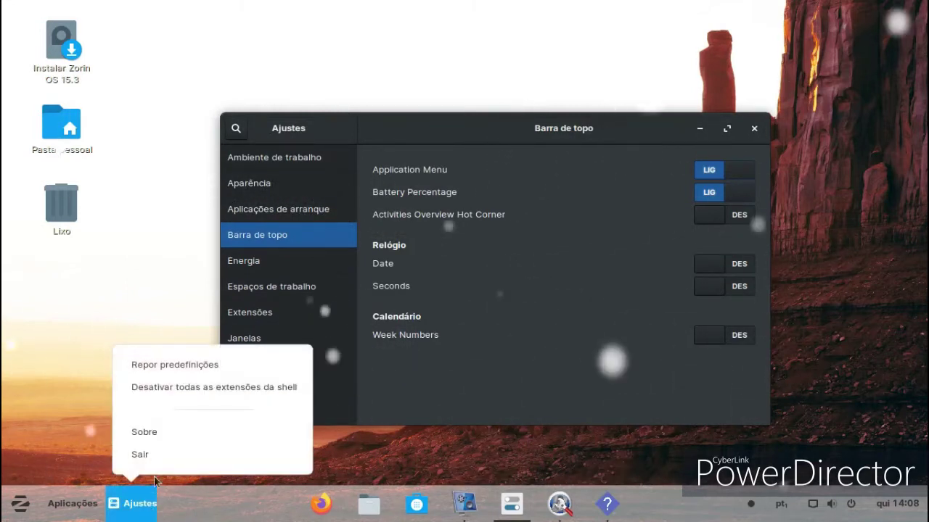
click(69, 504)
click(61, 508)
click(56, 517)
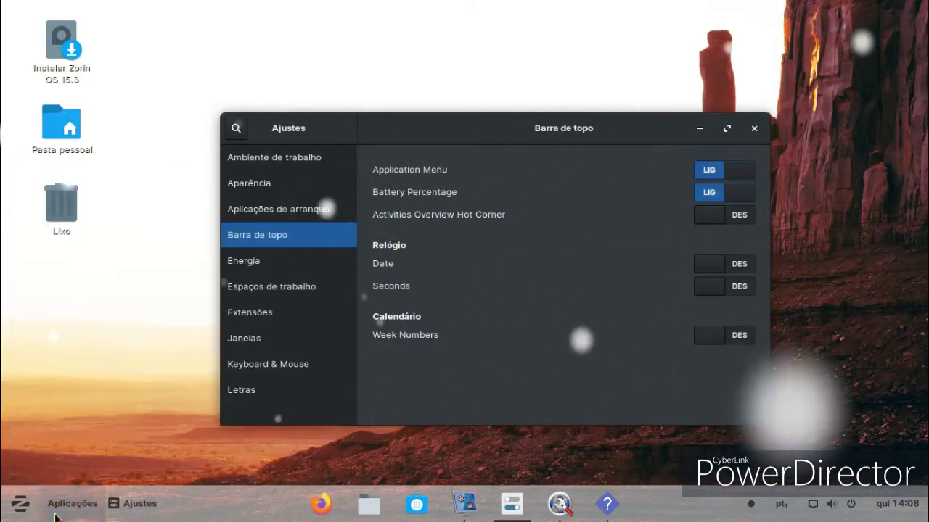
click(753, 130)
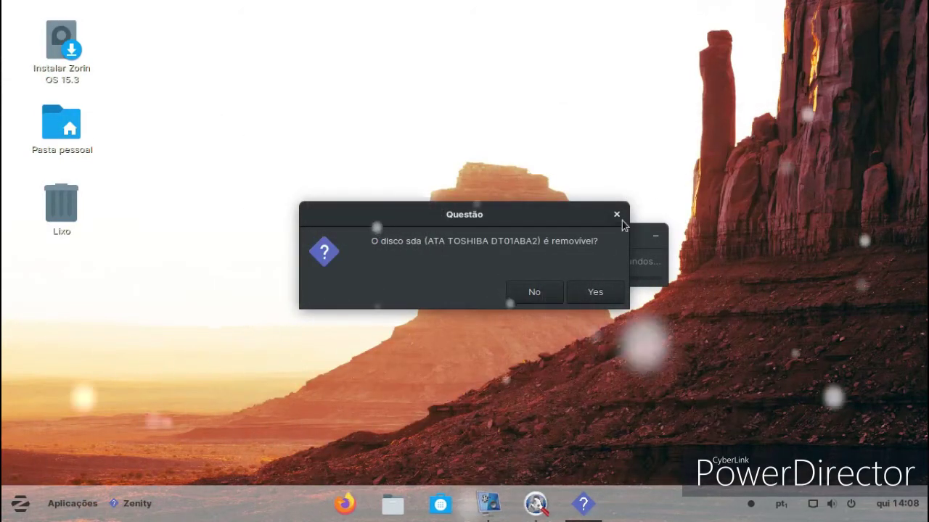
Dismiss the removable-disk question and quit Reparador de inicialização without running any repair.
click(616, 214)
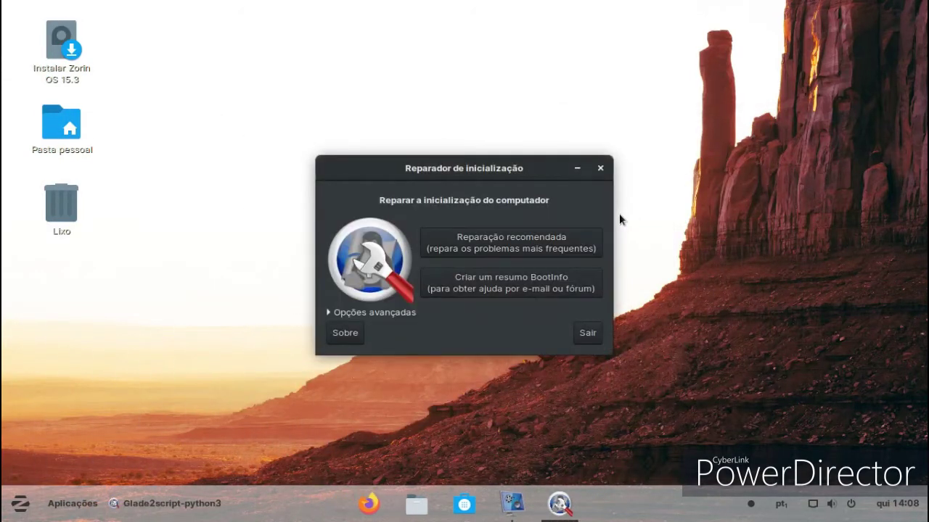
click(587, 335)
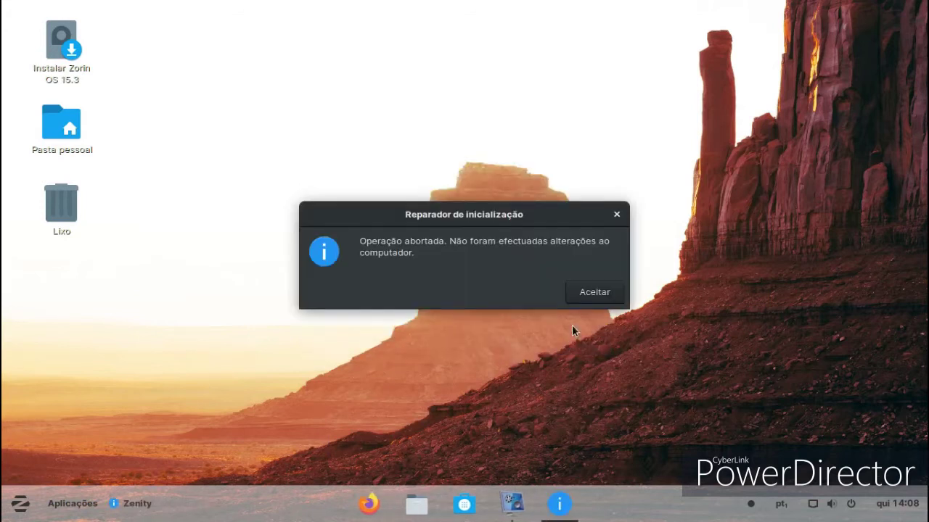
click(617, 214)
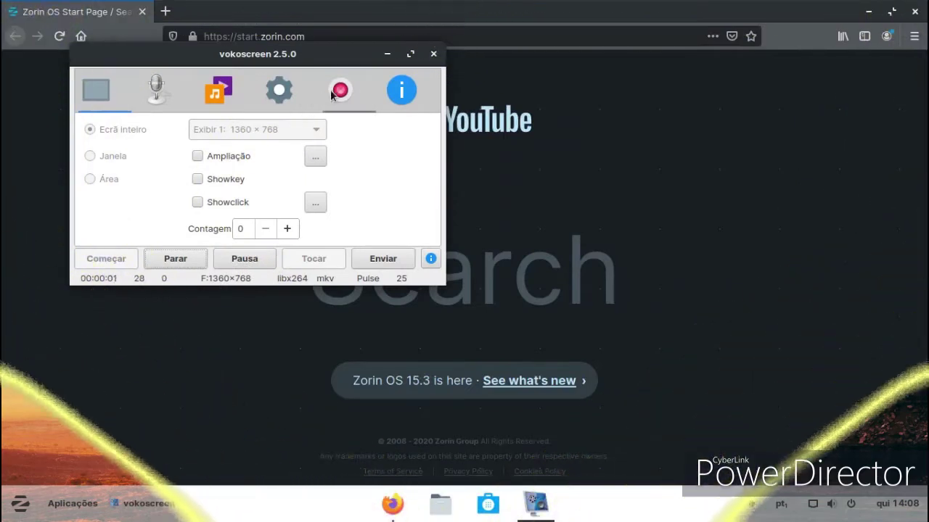
Minimise the vokoscreen window and open YouTube from the most-visited sites in a new Firefox tab.
click(389, 54)
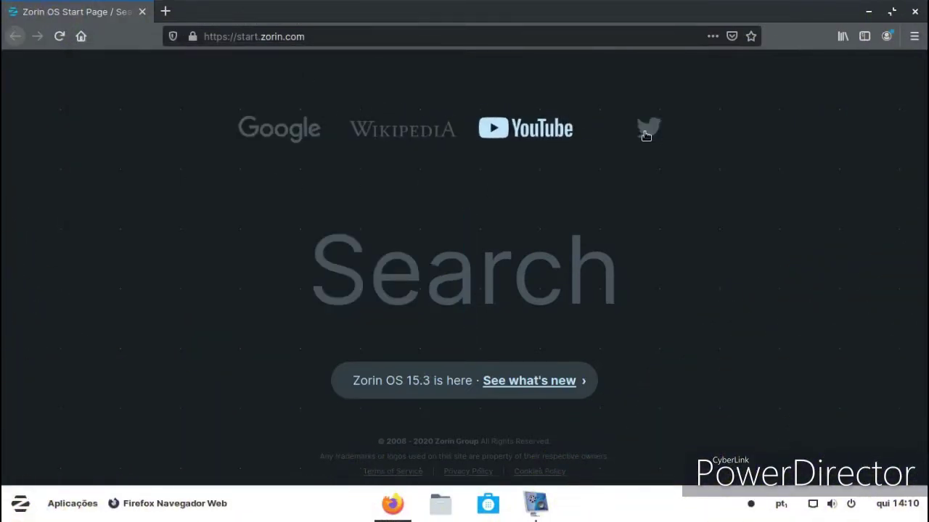
click(298, 130)
click(164, 12)
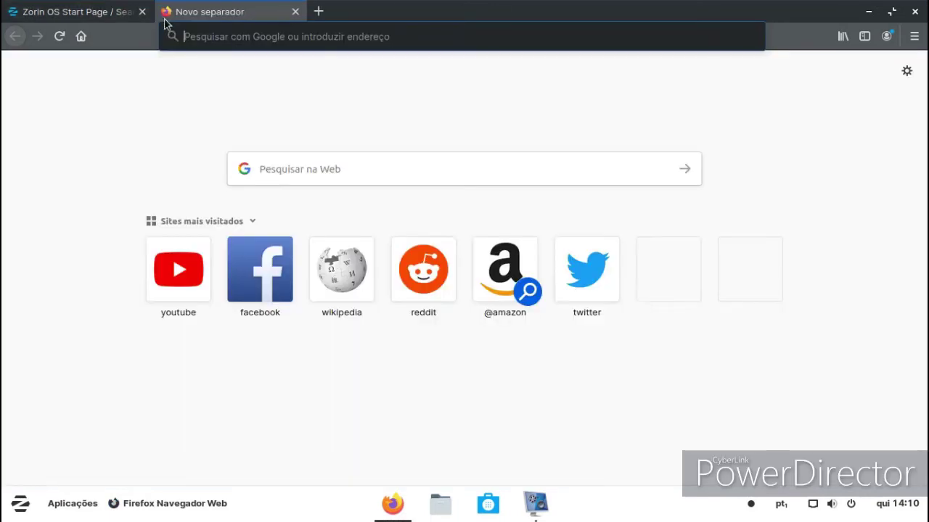
click(183, 277)
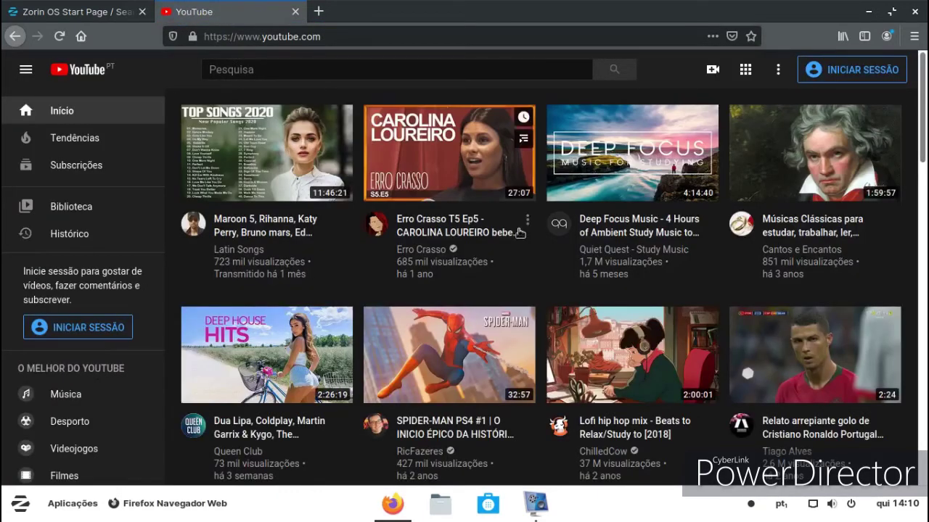
Accept YouTube's cookie terms and open the Maroon 5, Rihanna, Katy Perry hits video, declining to sign in.
mouse_move(466, 175)
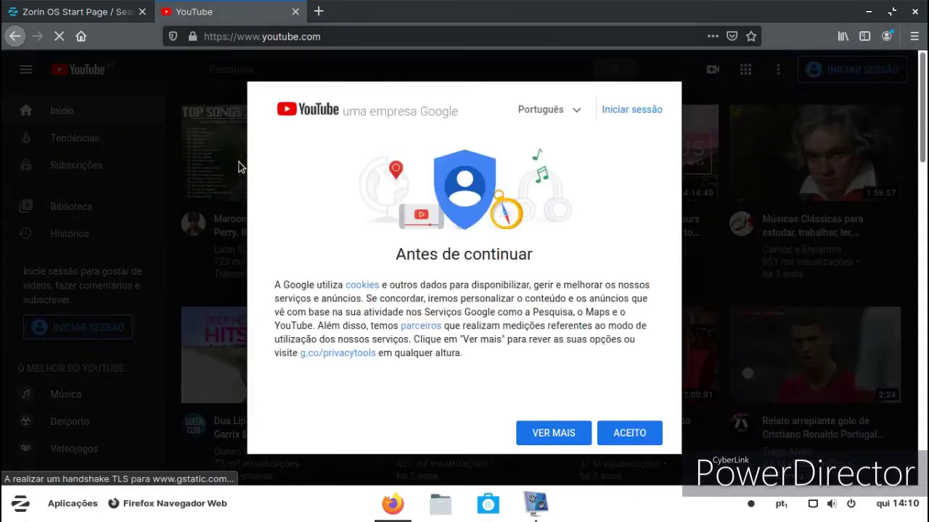
click(629, 433)
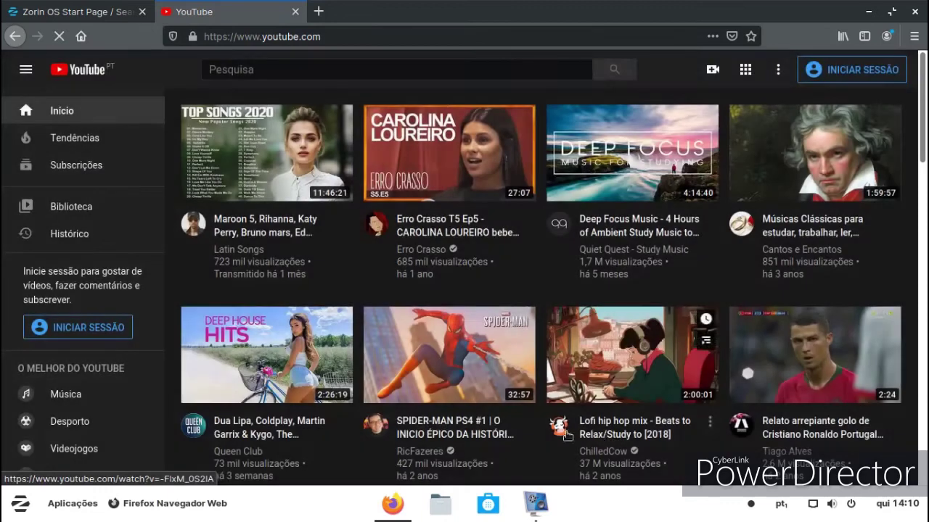
click(240, 148)
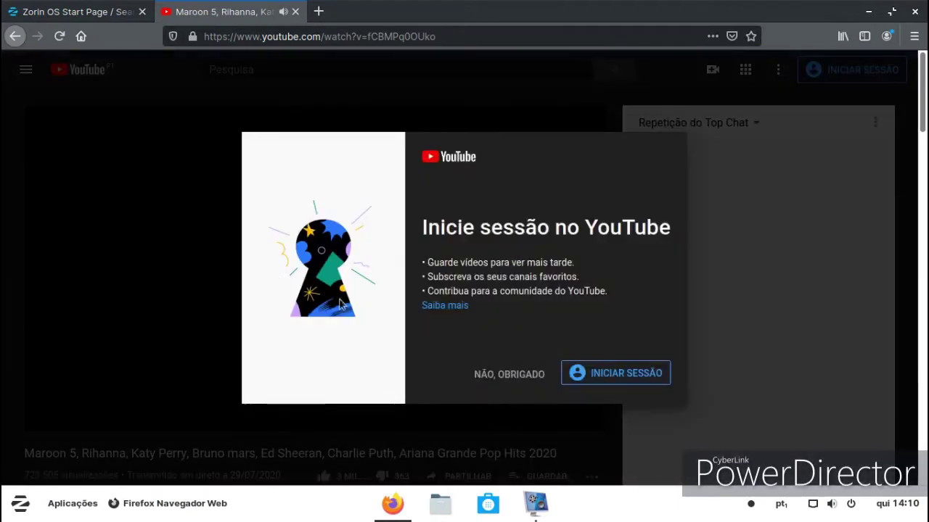
click(508, 374)
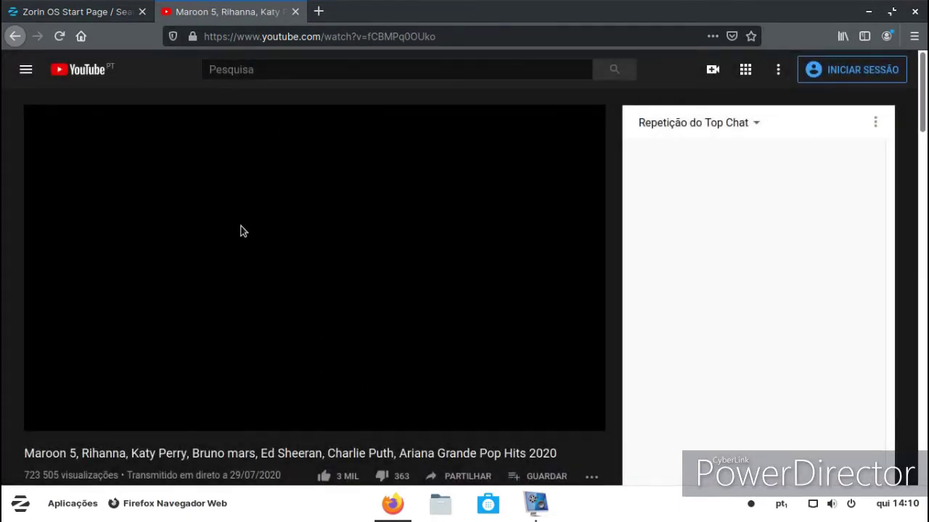
Close the YouTube tab and the Firefox window, and show the grid of all applications.
click(295, 13)
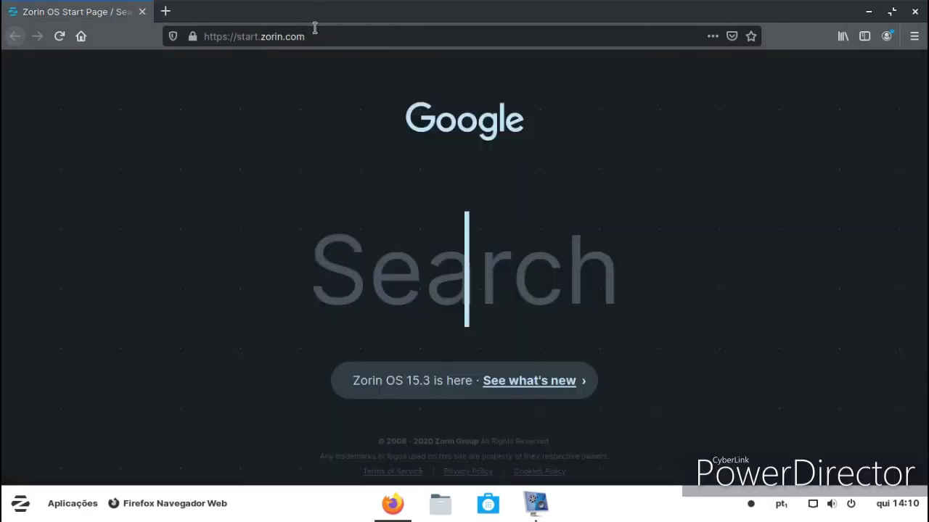
click(924, 15)
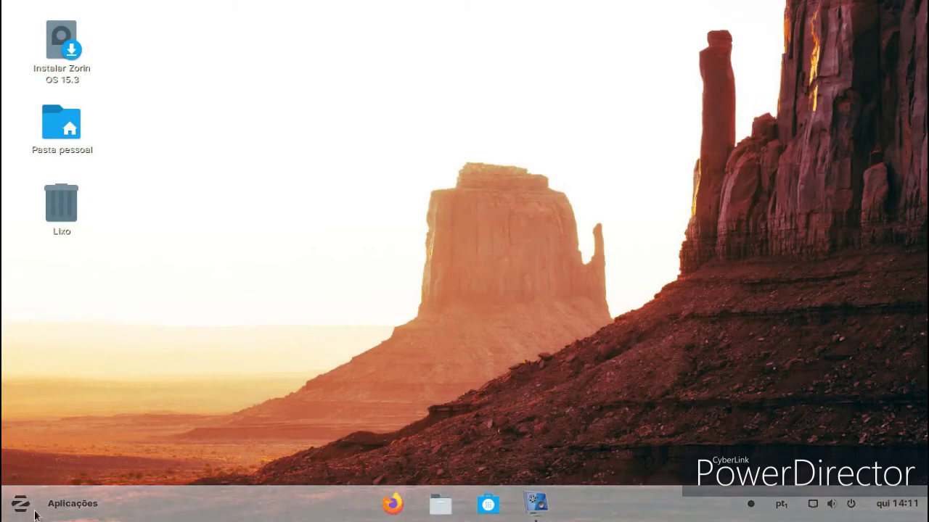
click(20, 505)
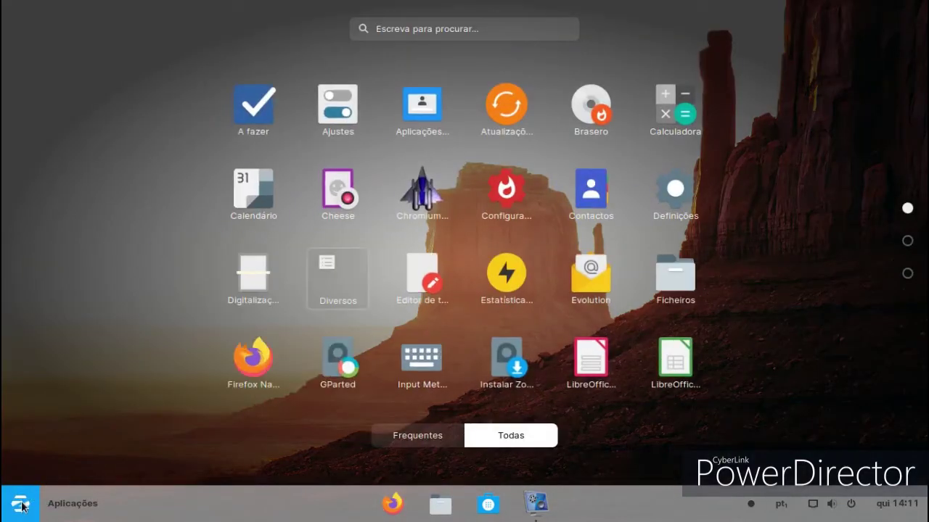
Launch the Chromium B.S.U. game, play a new game briefly, and quit it from the game's main menu.
click(427, 166)
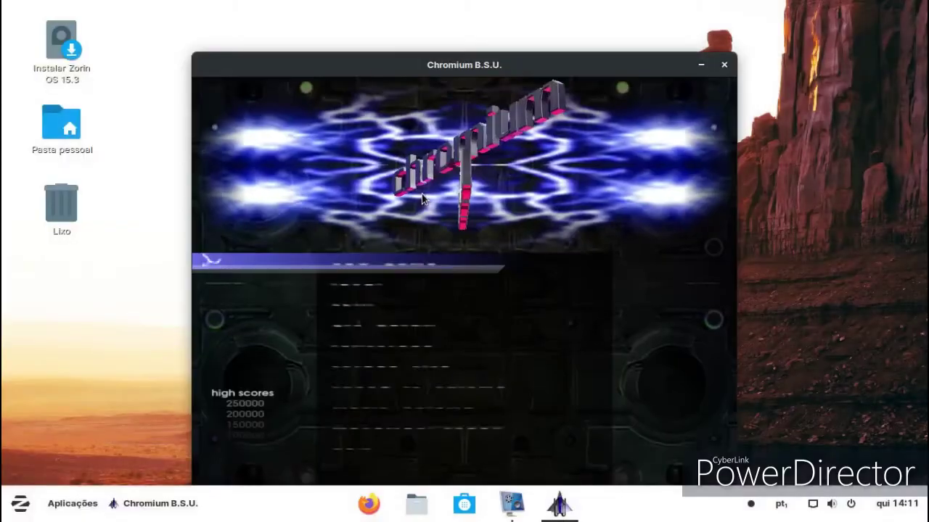
key(Return)
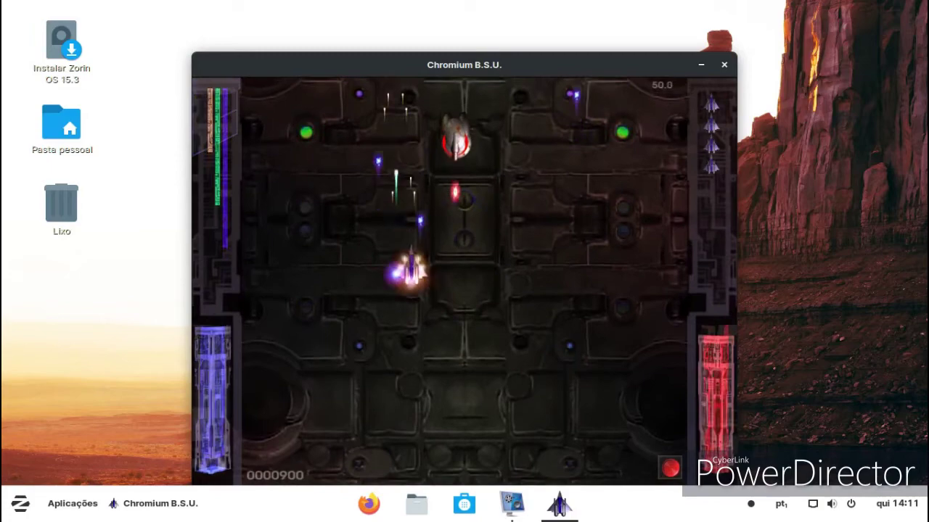
key(Escape)
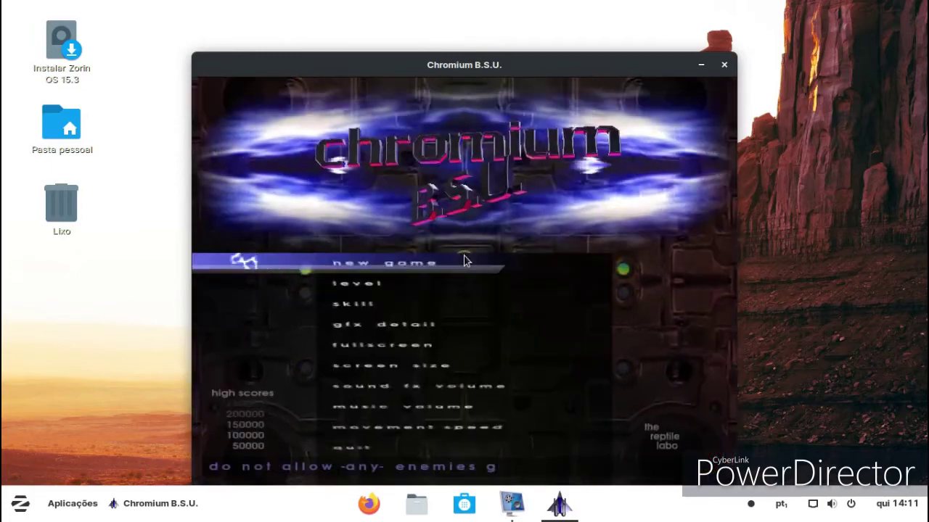
click(365, 446)
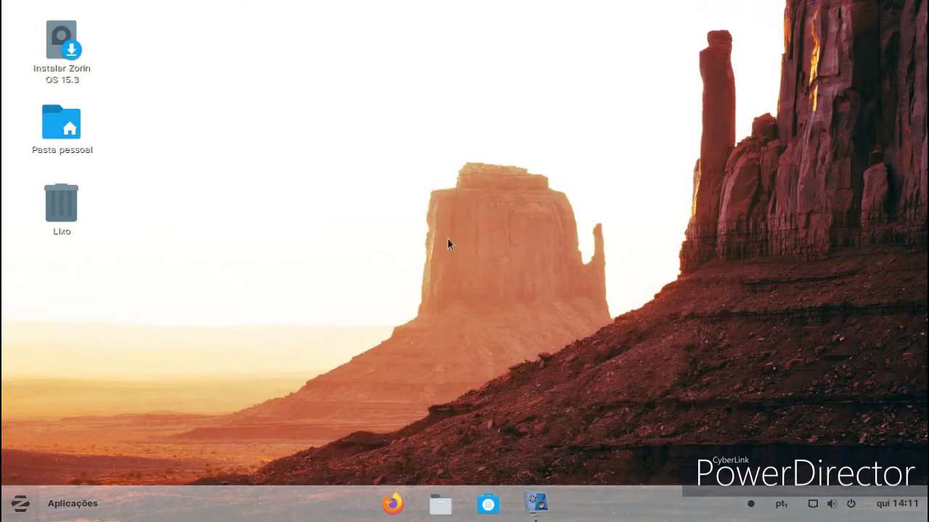
Open a terminal from the desktop and enable a partly transparent background in the colour preferences of its Sem nome profile.
right_click(427, 244)
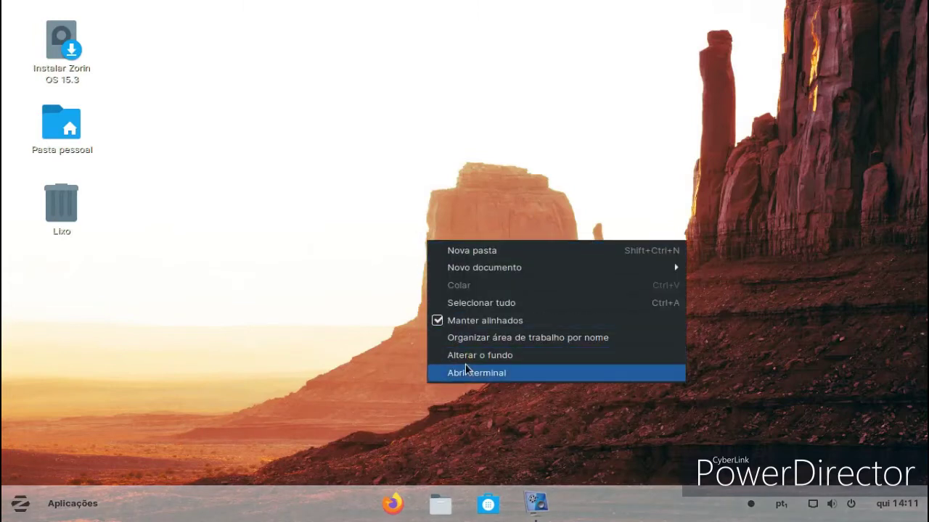
click(465, 363)
click(425, 134)
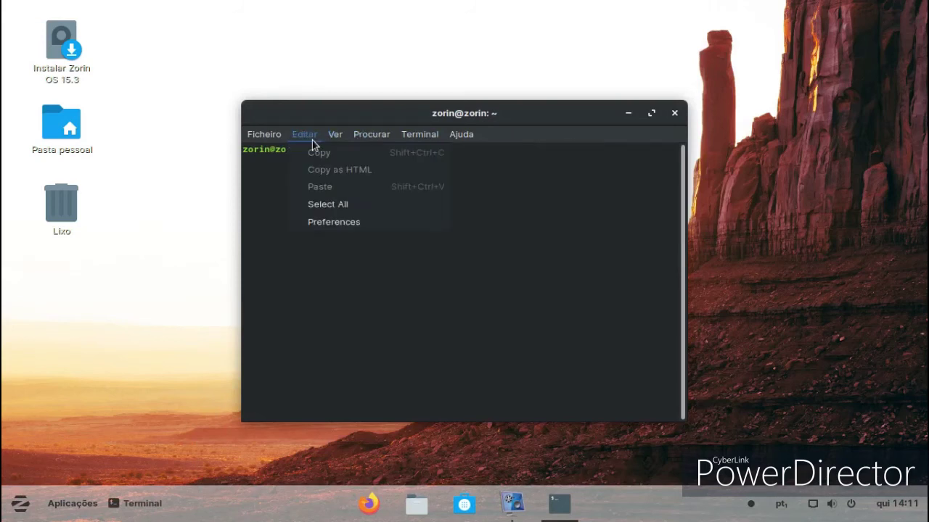
click(332, 221)
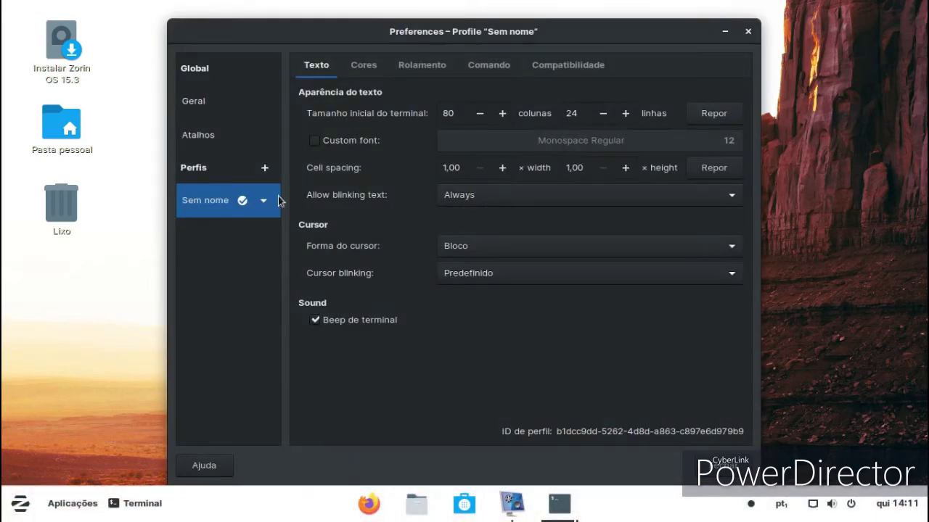
click(363, 66)
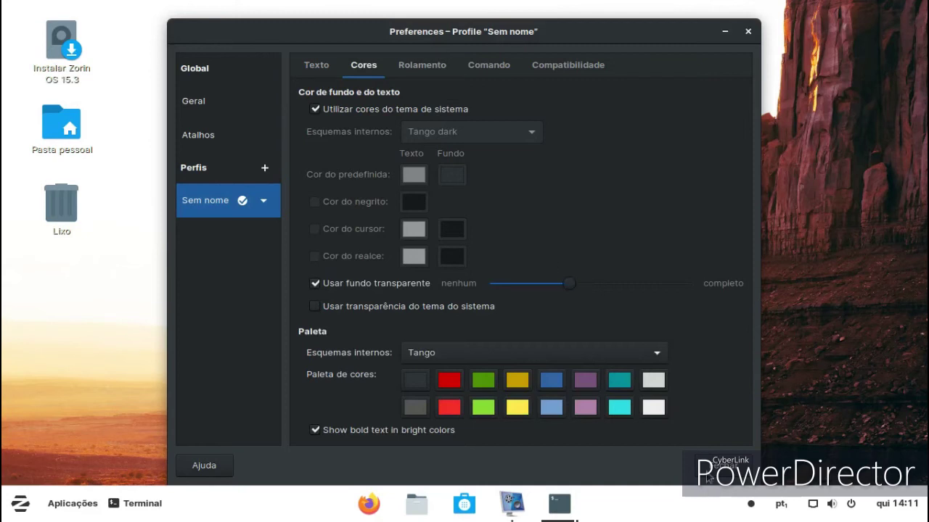
click(711, 470)
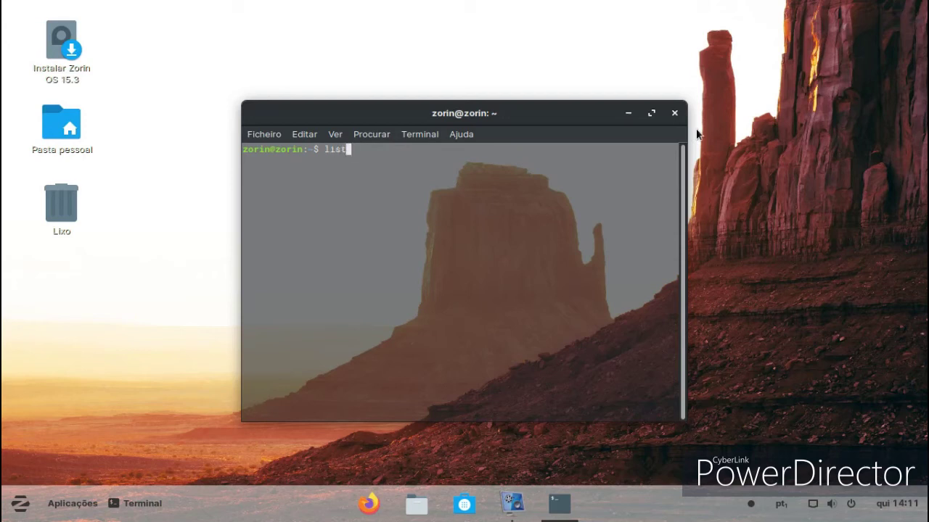
Run the command "list" in the terminal and close the terminal window.
key(Return)
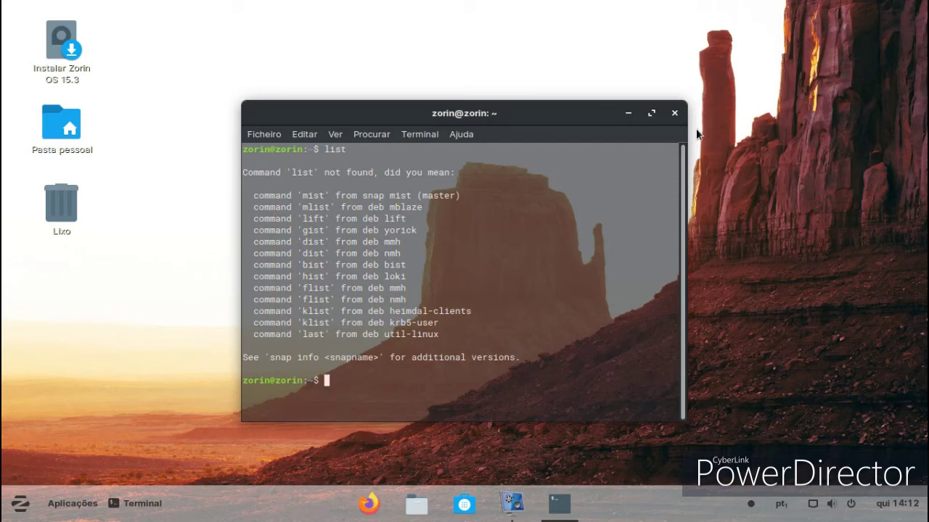
click(674, 114)
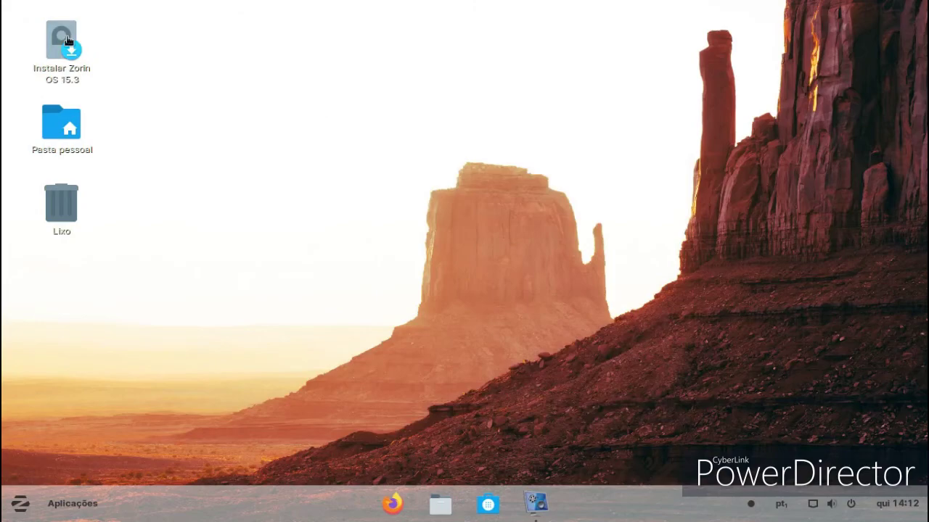
click(6, 506)
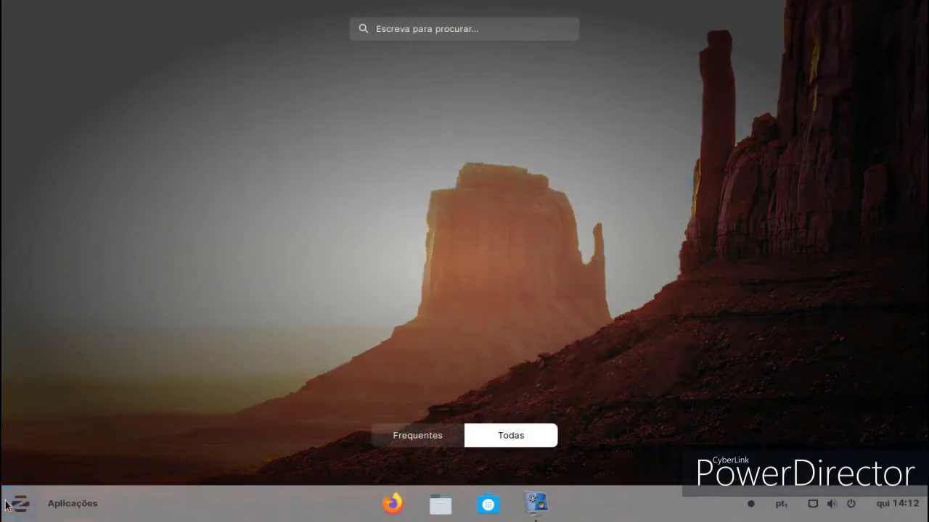
click(308, 235)
Open Zorin Appearance from the desktop background settings, switch to the layout with labelled window buttons, and dismiss the delete-shortcut notice.
right_click(309, 230)
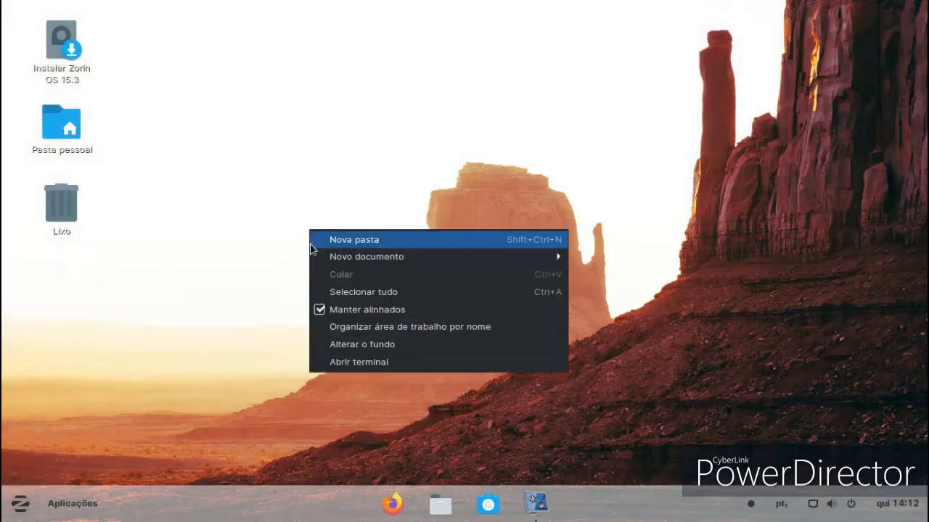
click(348, 346)
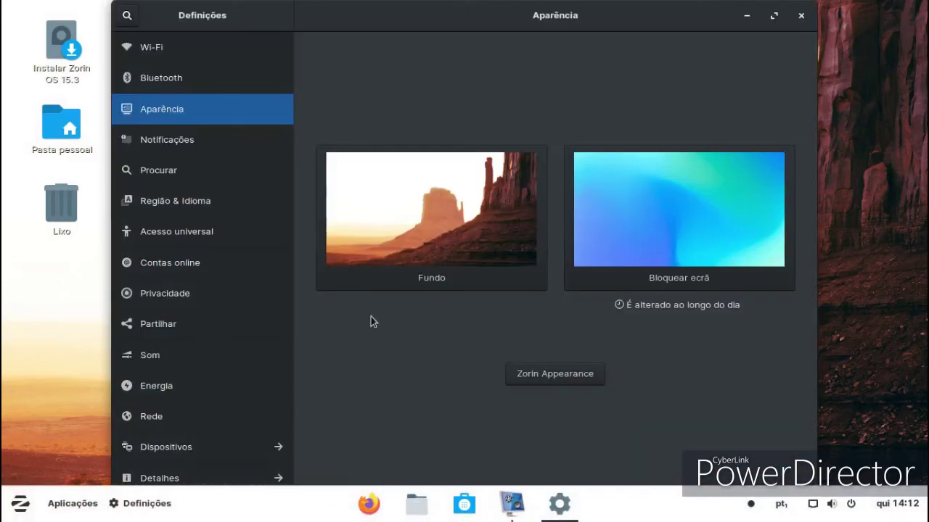
click(519, 372)
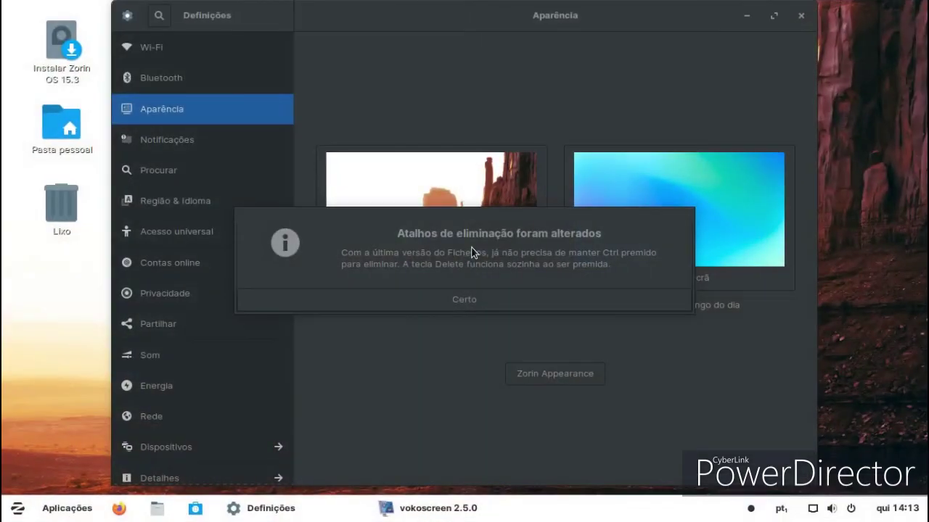
click(434, 294)
Check the new layout's category-based application menu and close the Definições window.
key(super)
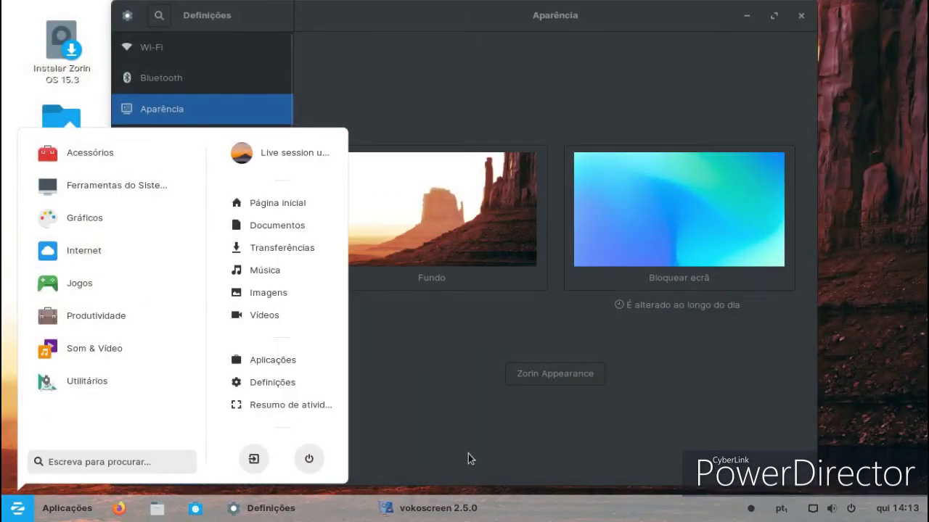
click(452, 455)
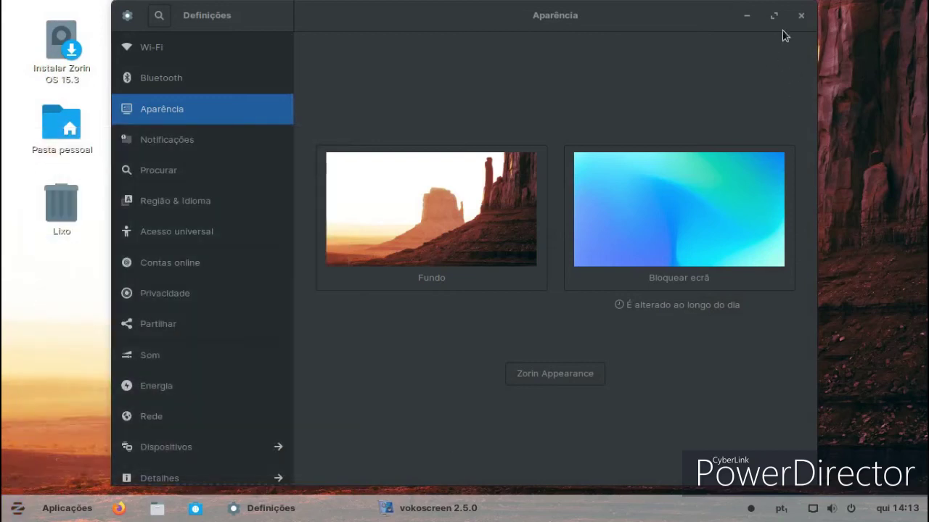
click(801, 15)
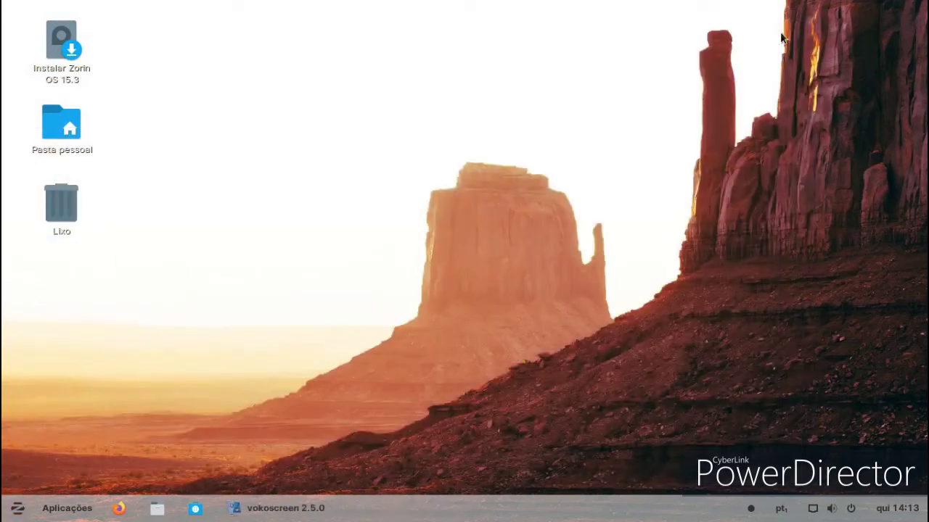
Launch Instalar Zorin OS 15.3 from the Ferramentas do Sistema application category.
click(17, 507)
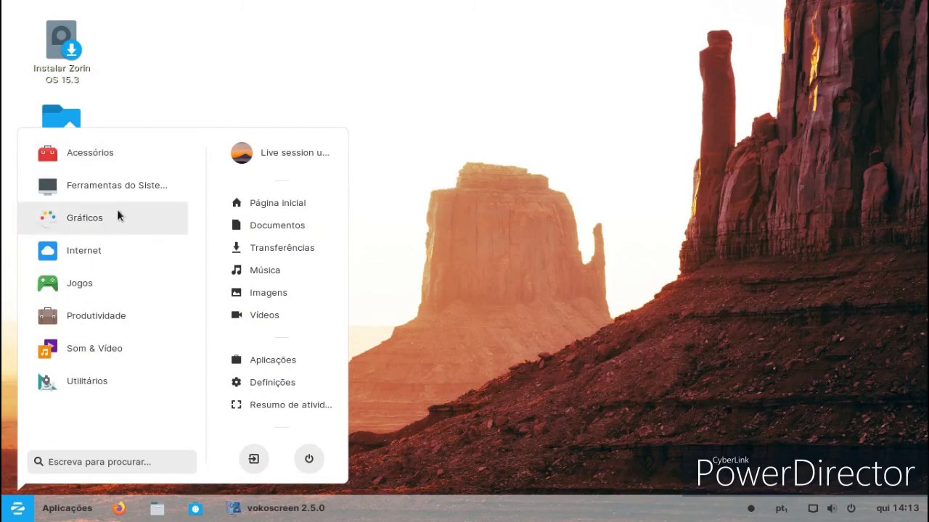
click(144, 192)
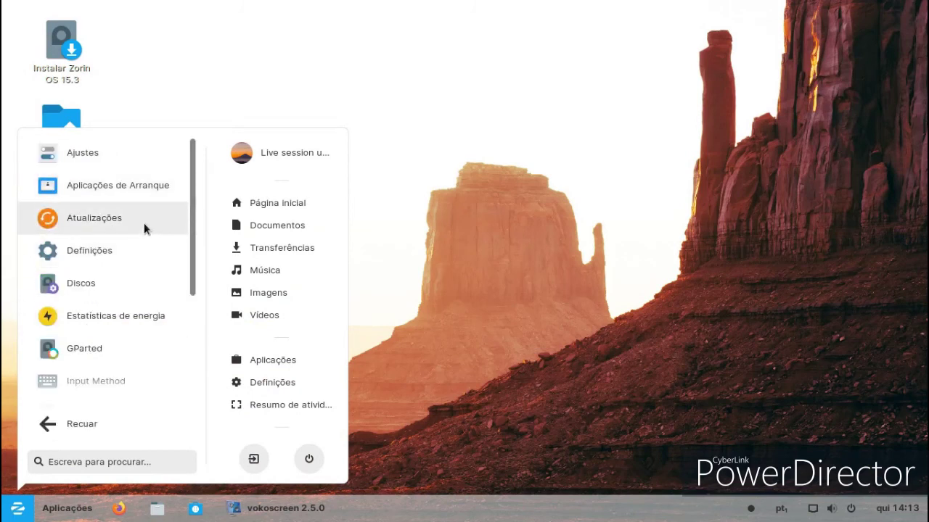
scroll(138, 249, down, 1)
scroll(137, 249, down, 2)
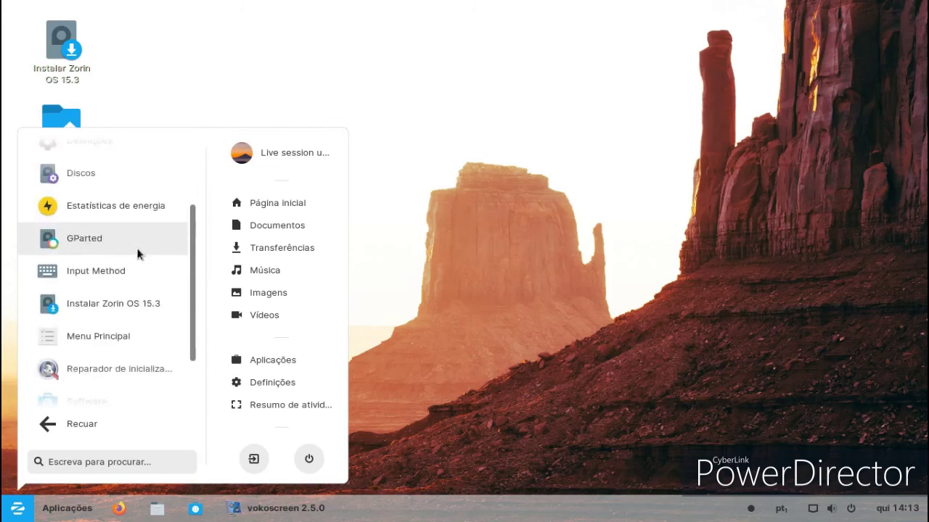
scroll(138, 253, down, 1)
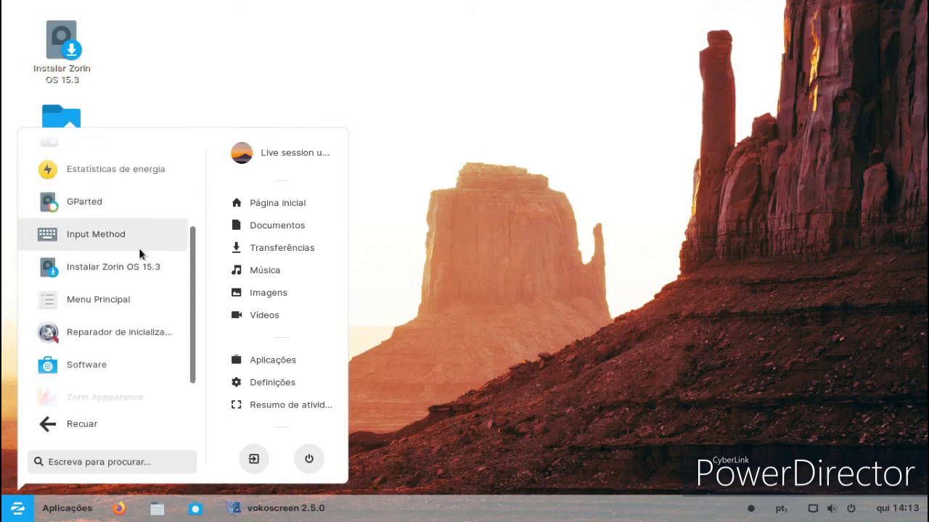
click(138, 275)
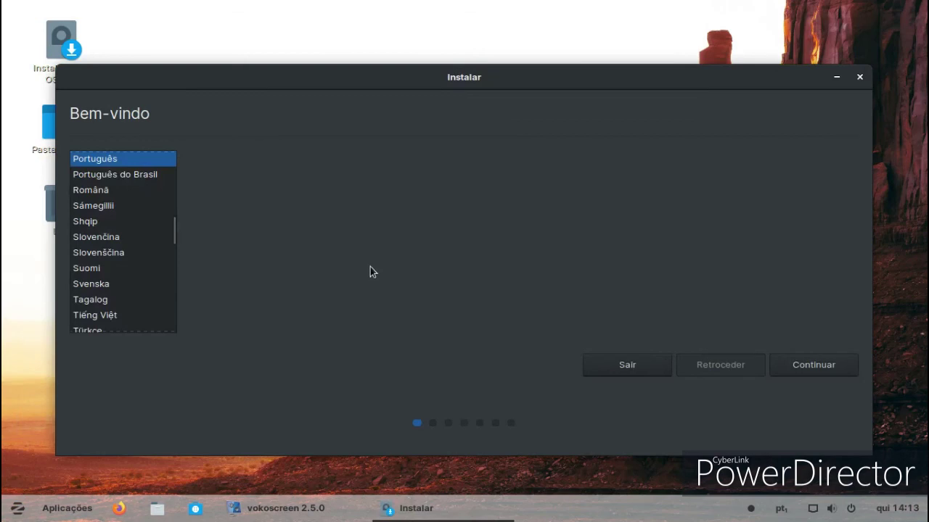
Go through the installer with Português, updates and third-party software enabled, and request installing Zorin OS in parallel with the existing systems.
click(833, 367)
click(776, 370)
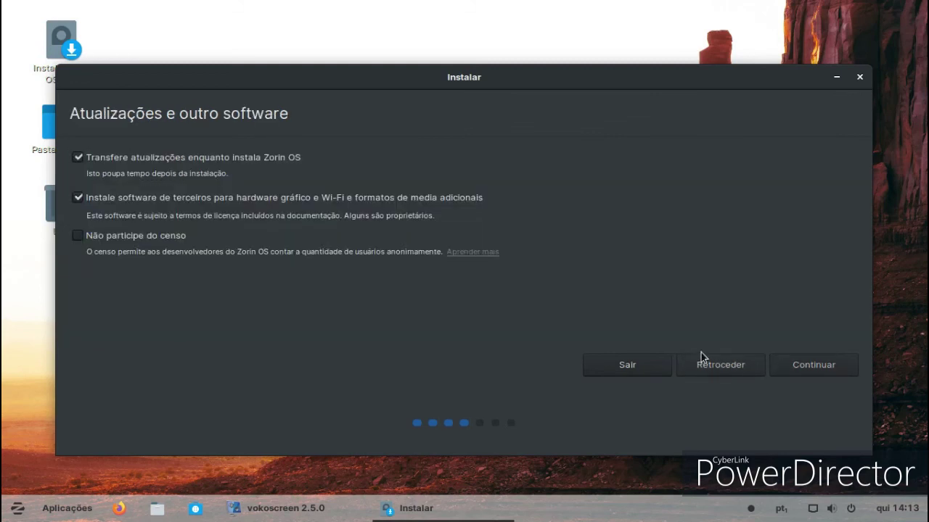
click(791, 365)
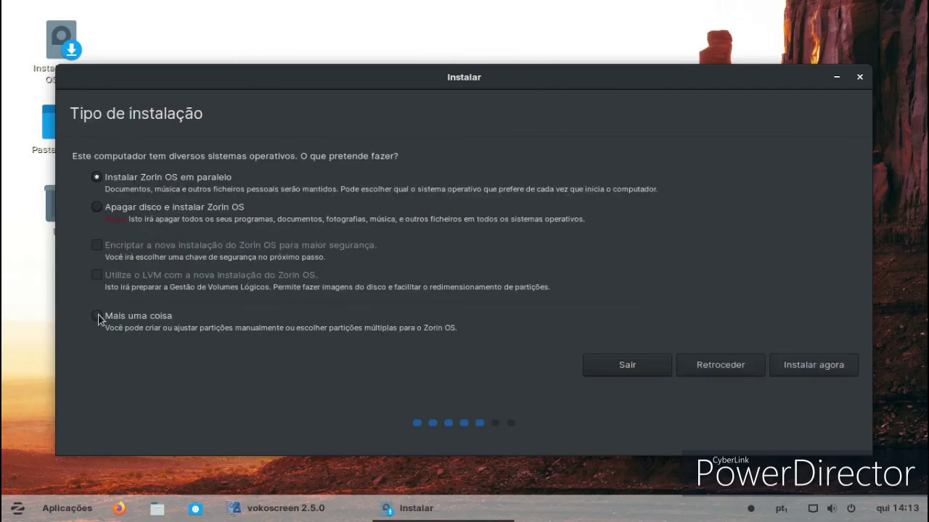
click(785, 365)
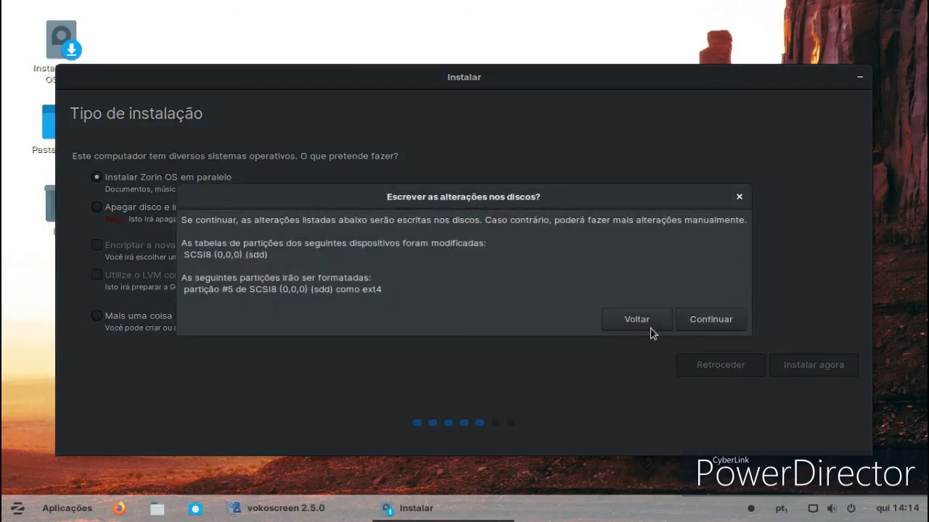
Decline writing the partition changes to disk, ask to close the installer, and confirm cancelling the installation.
click(649, 325)
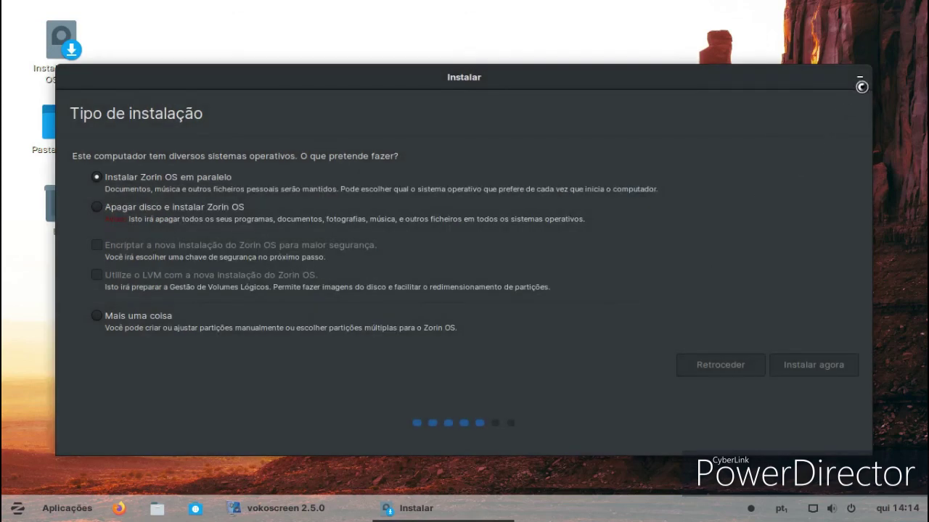
click(859, 77)
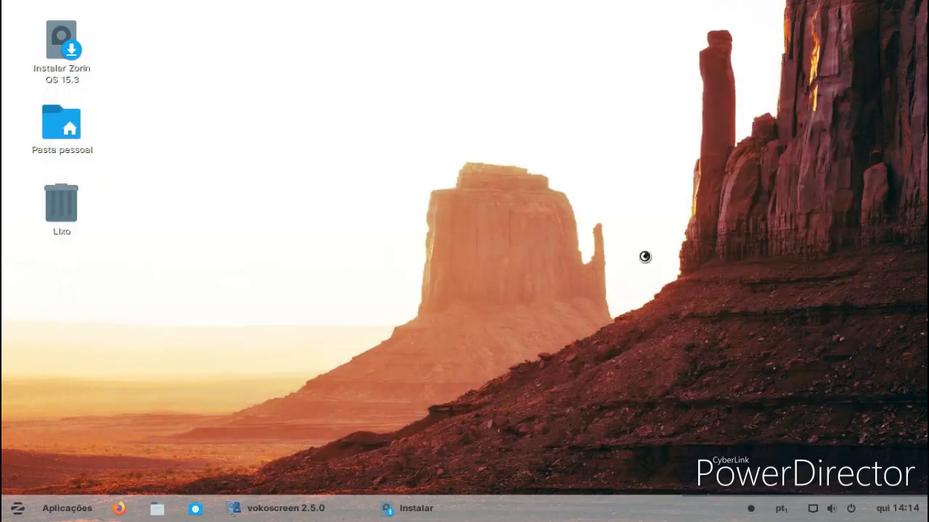
right_click(428, 512)
click(419, 474)
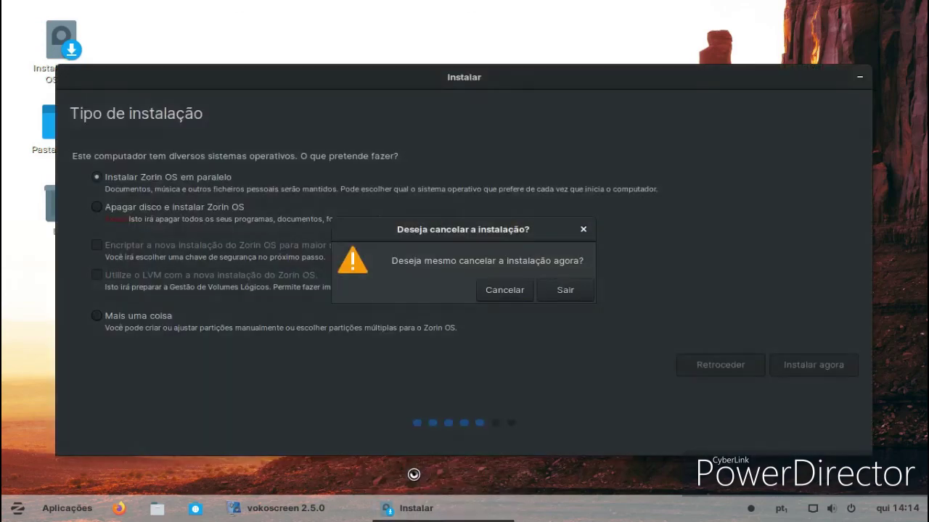
click(564, 291)
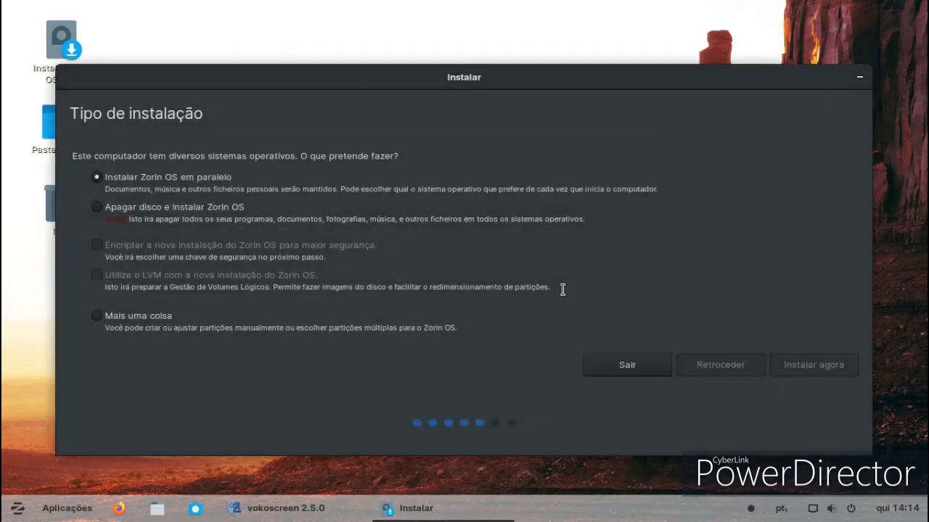